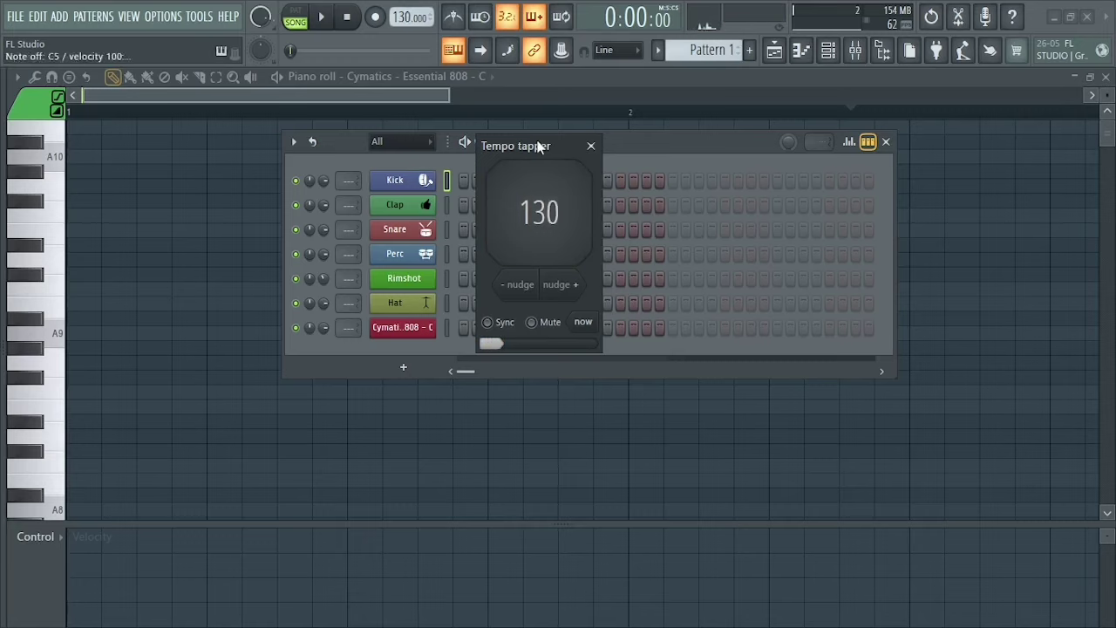
# - Set the project tempo to 140 BPM and close the Tempo tapper
pyautogui.press('space')
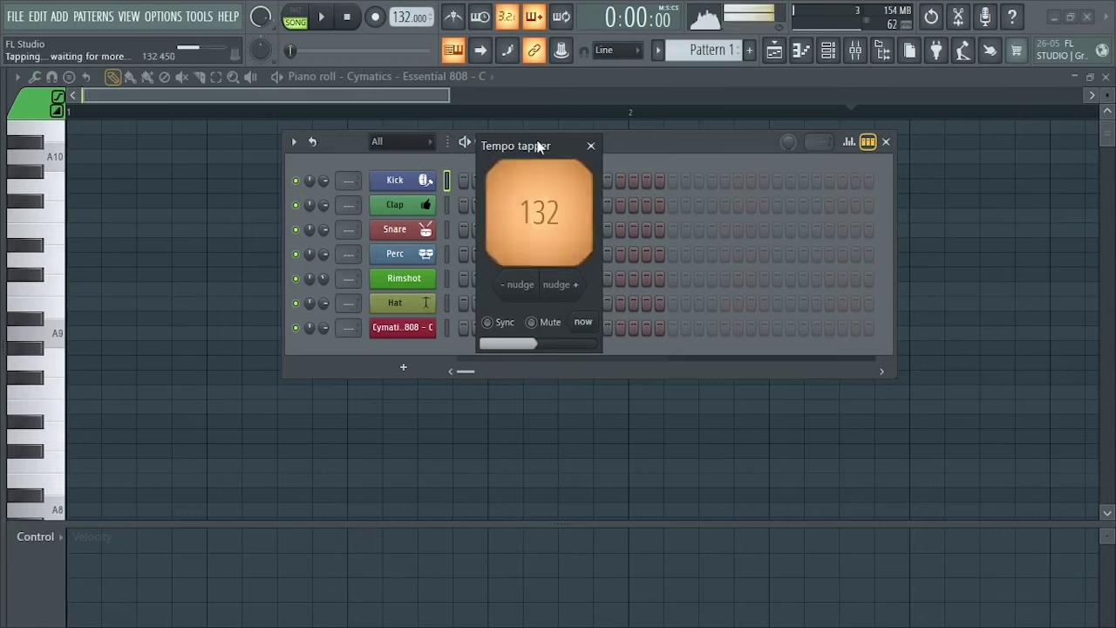
pyautogui.click(590, 146)
pyautogui.rightClick(392, 17)
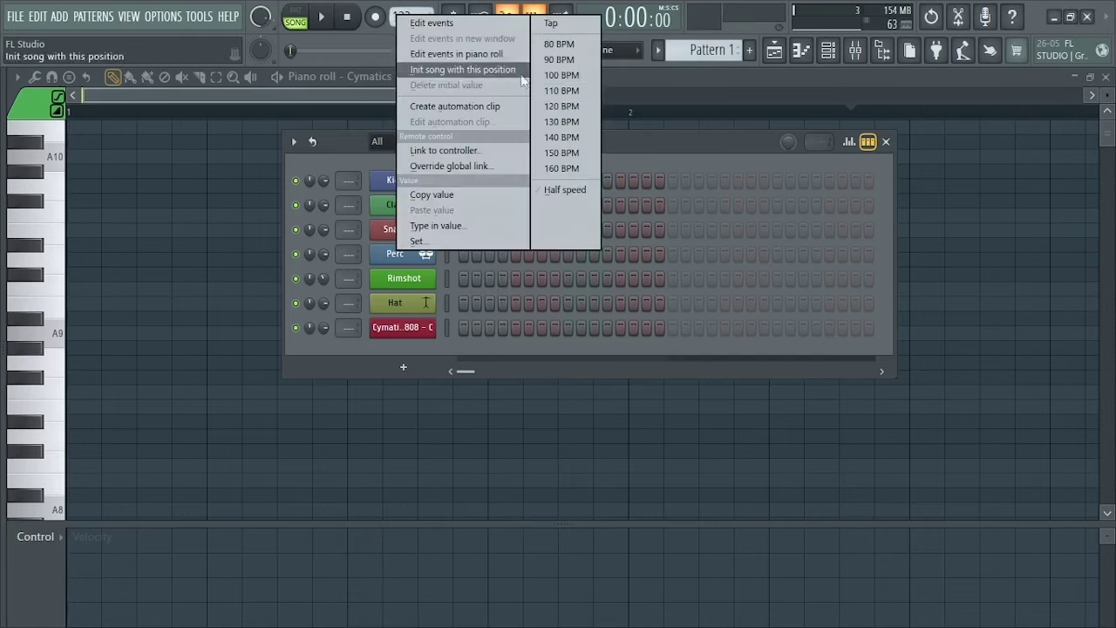
pyautogui.click(571, 140)
pyautogui.moveTo(576, 137); pyautogui.dragTo(568, 146)
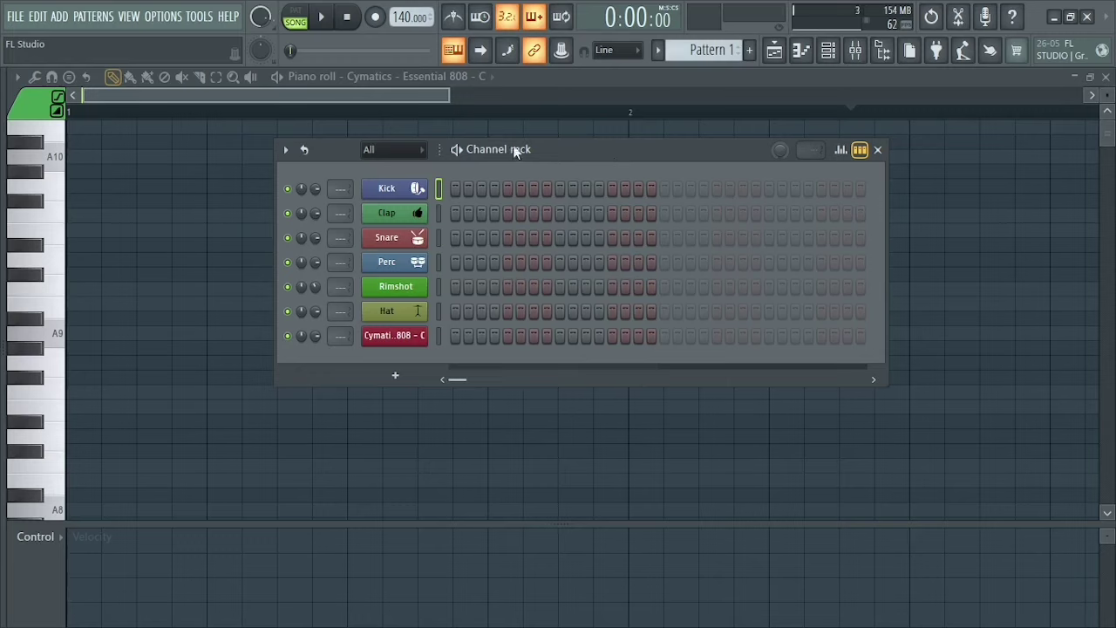
# - Fill every second step of the Hat channel and preview the pattern
pyautogui.click(438, 309)
pyautogui.rightClick(415, 315)
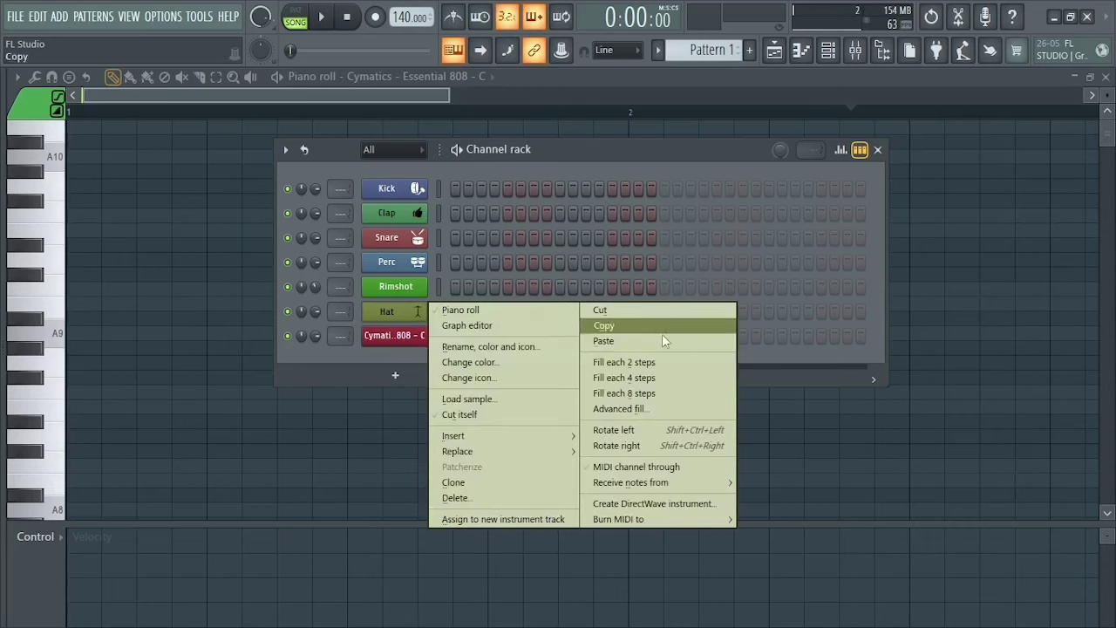
pyautogui.click(649, 364)
pyautogui.press('space')
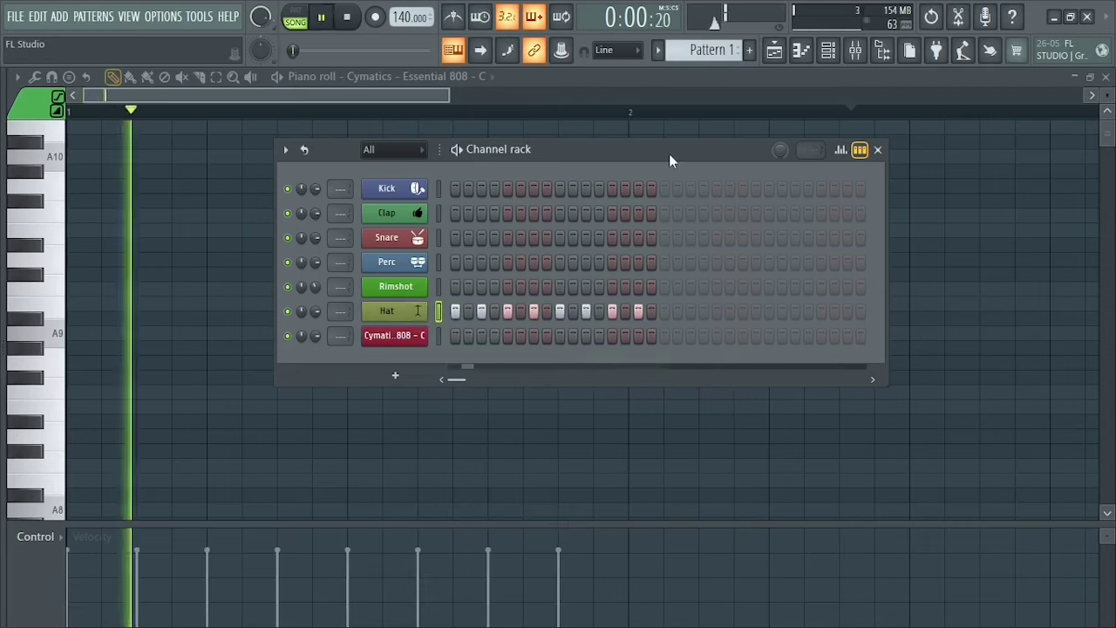
pyautogui.press('space')
# - Clear the filled Hat steps except step 1 and place Hat hits on steps 4, 7, 9, 12 and 15
pyautogui.moveTo(640, 311); pyautogui.dragTo(478, 312)
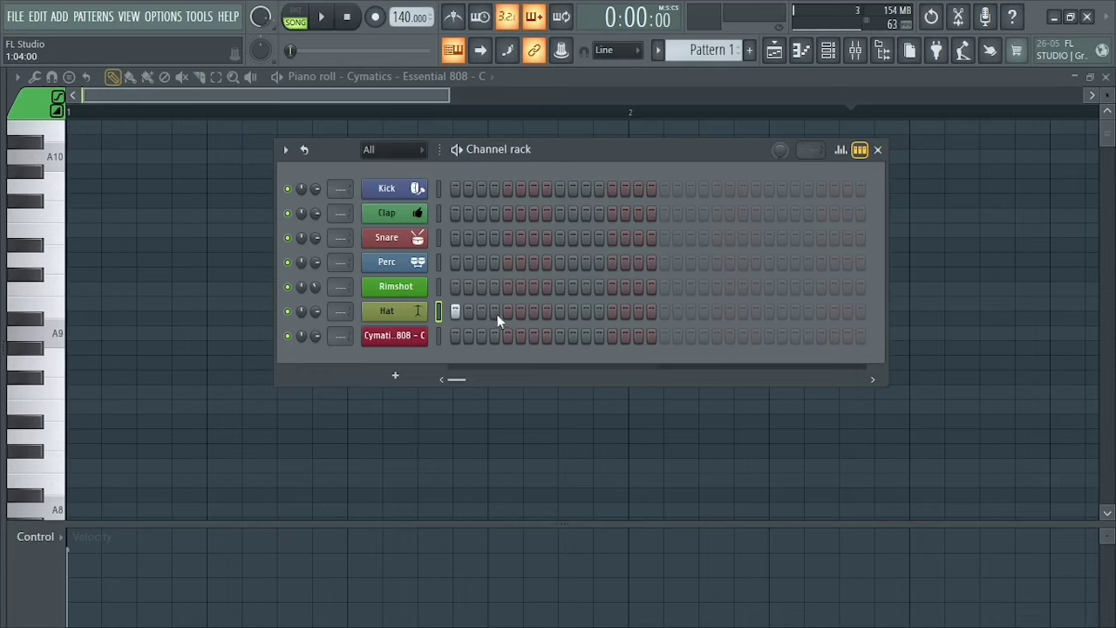
pyautogui.click(495, 311)
pyautogui.click(535, 314)
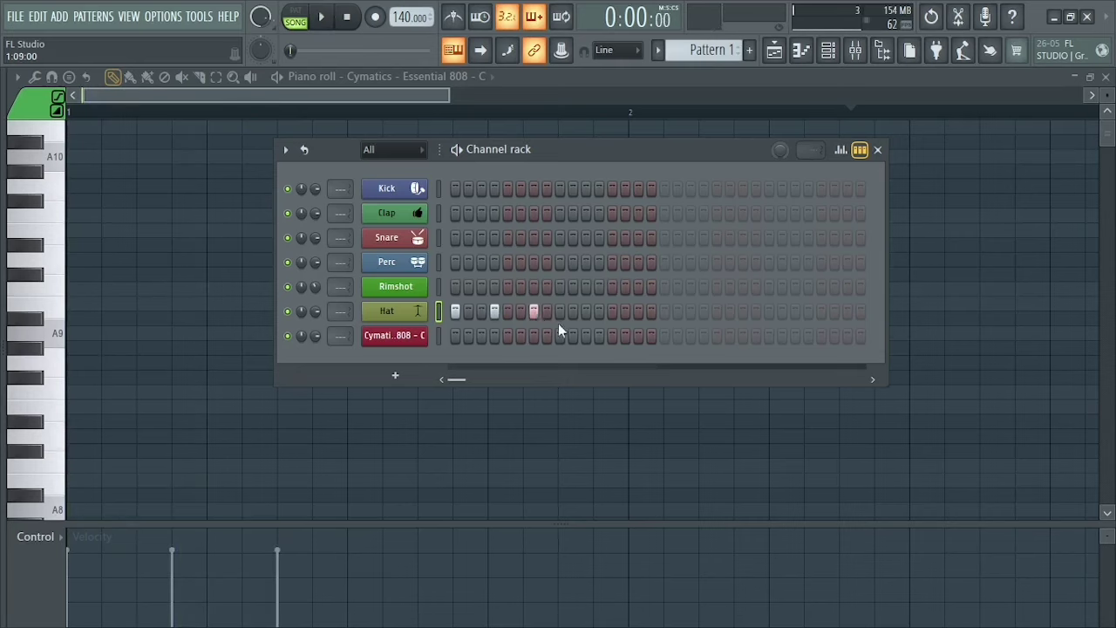
pyautogui.click(560, 311)
pyautogui.click(598, 312)
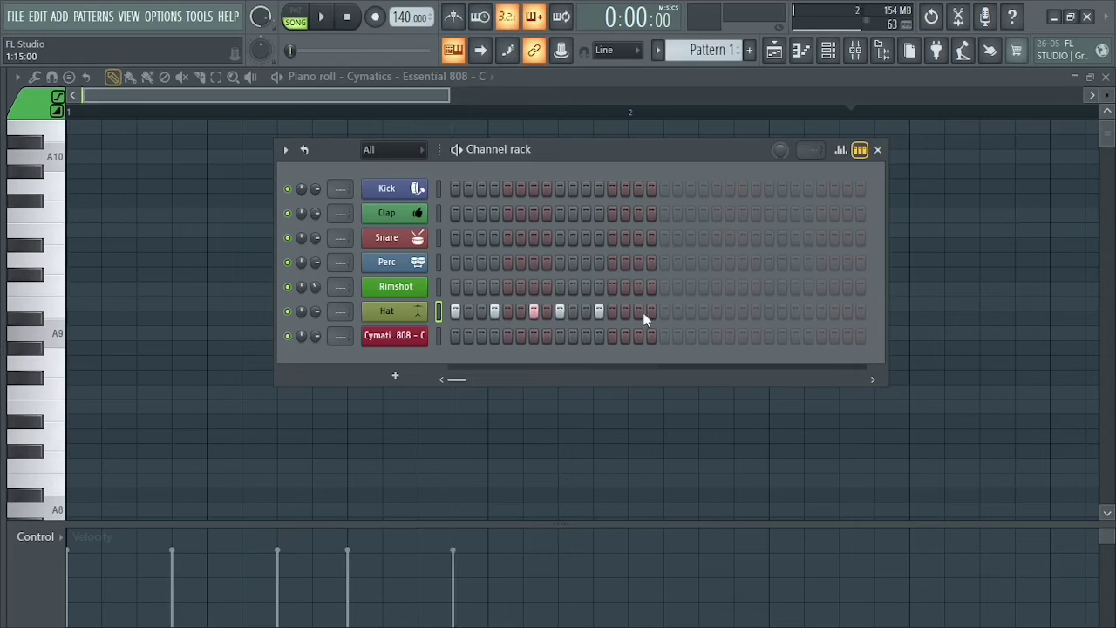
pyautogui.click(639, 311)
# - Continue the Hat pattern into the second bar with hits on steps 17, 20, 23, 25, 28 and 31, and preview it
pyautogui.click(665, 312)
pyautogui.click(703, 312)
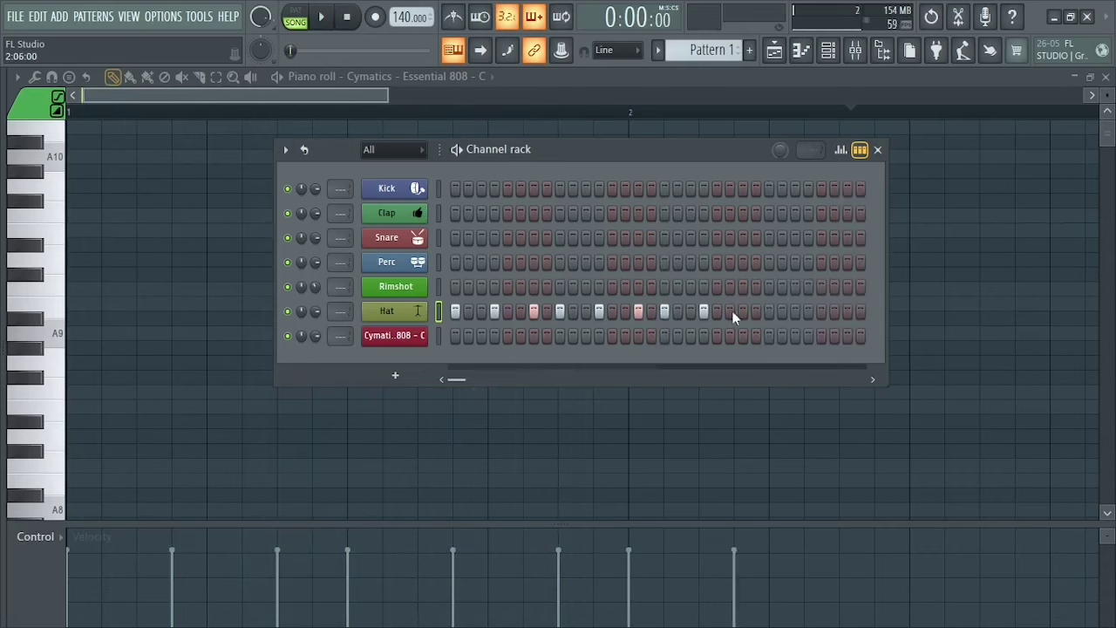
pyautogui.click(742, 312)
pyautogui.click(769, 312)
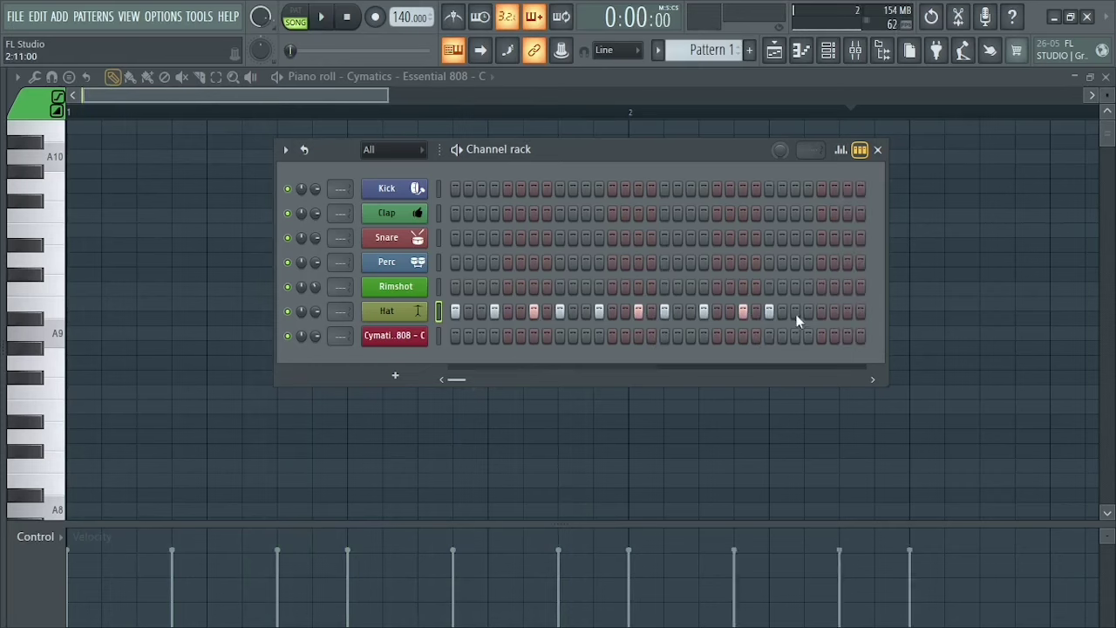
pyautogui.click(808, 312)
pyautogui.click(848, 312)
pyautogui.press('space')
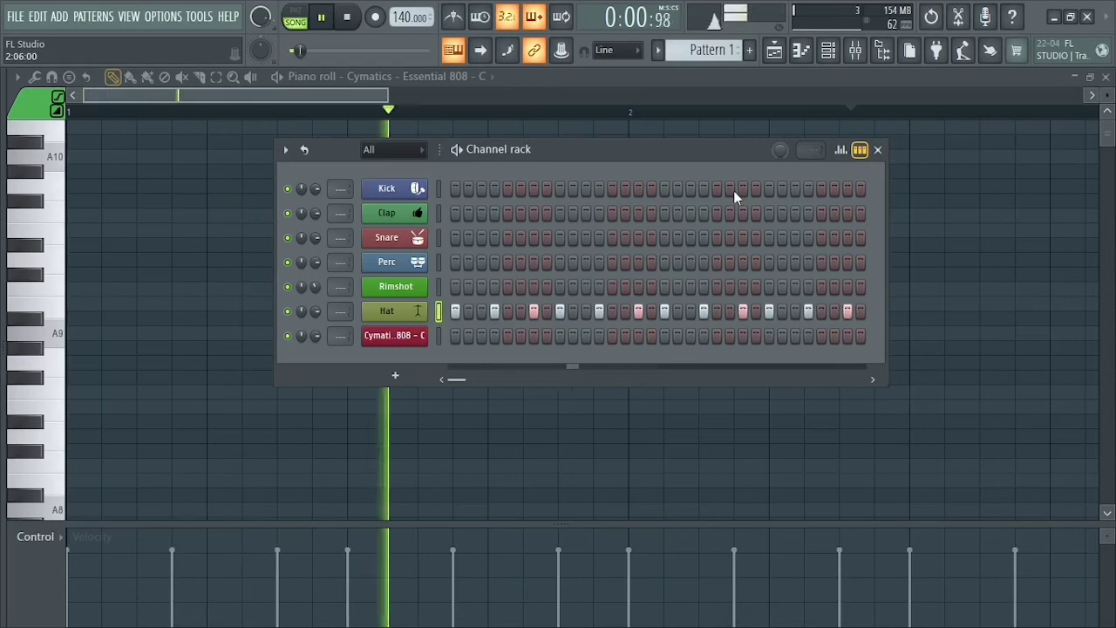
pyautogui.press('space')
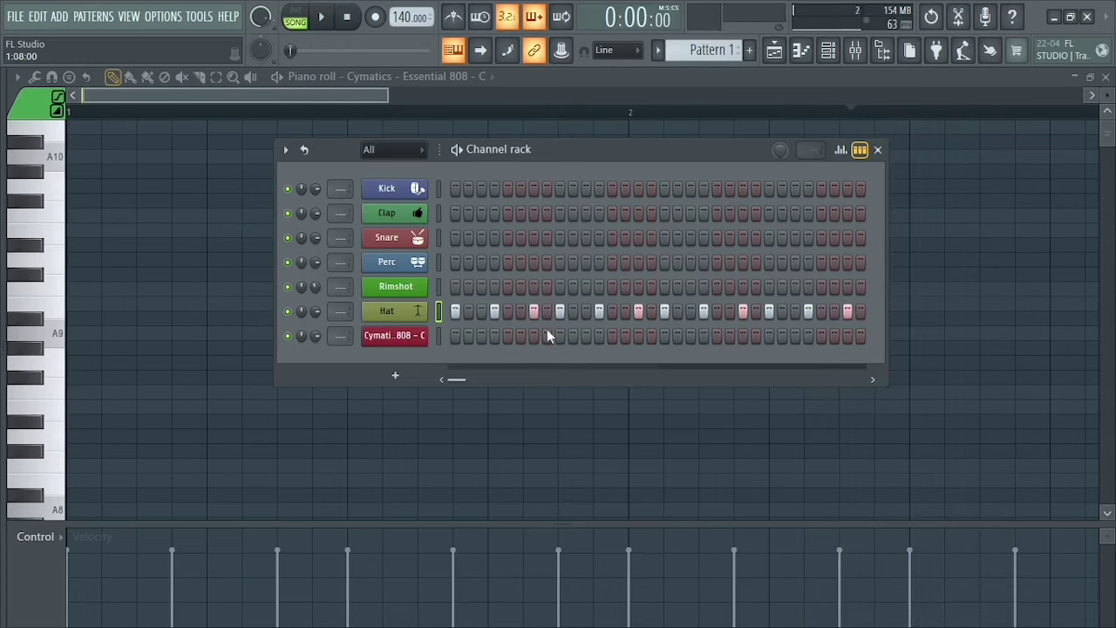
# - Remove the Hat hits on steps 9 and 25 and play back the thinned pattern
pyautogui.press('space')
pyautogui.press('space')
pyautogui.press('space')
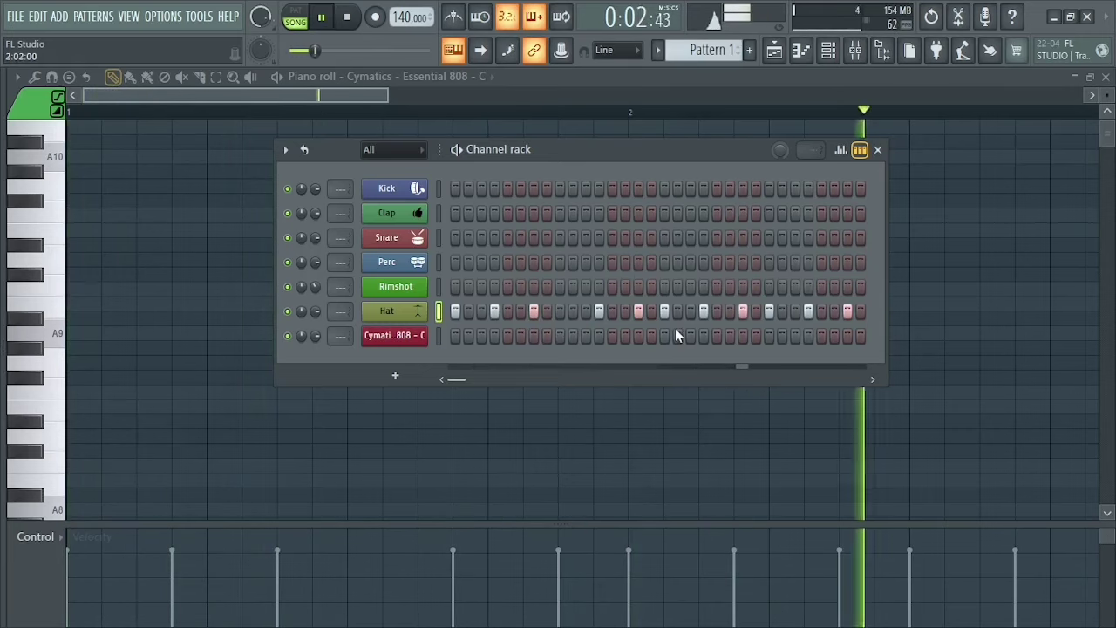
pyautogui.press('space')
pyautogui.click(769, 312)
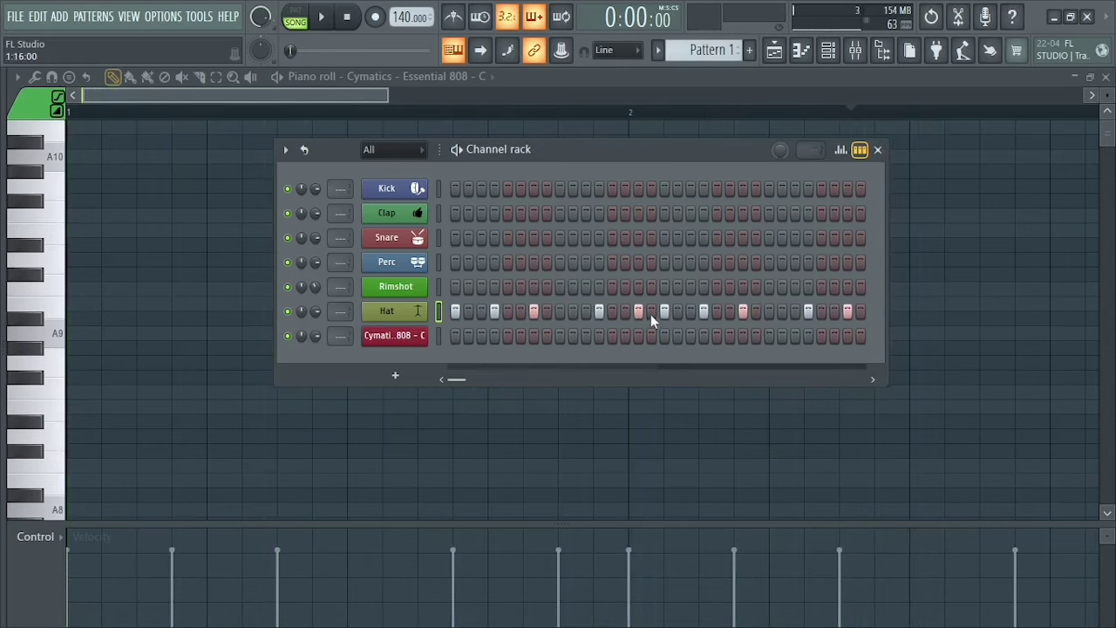
pyautogui.press('space')
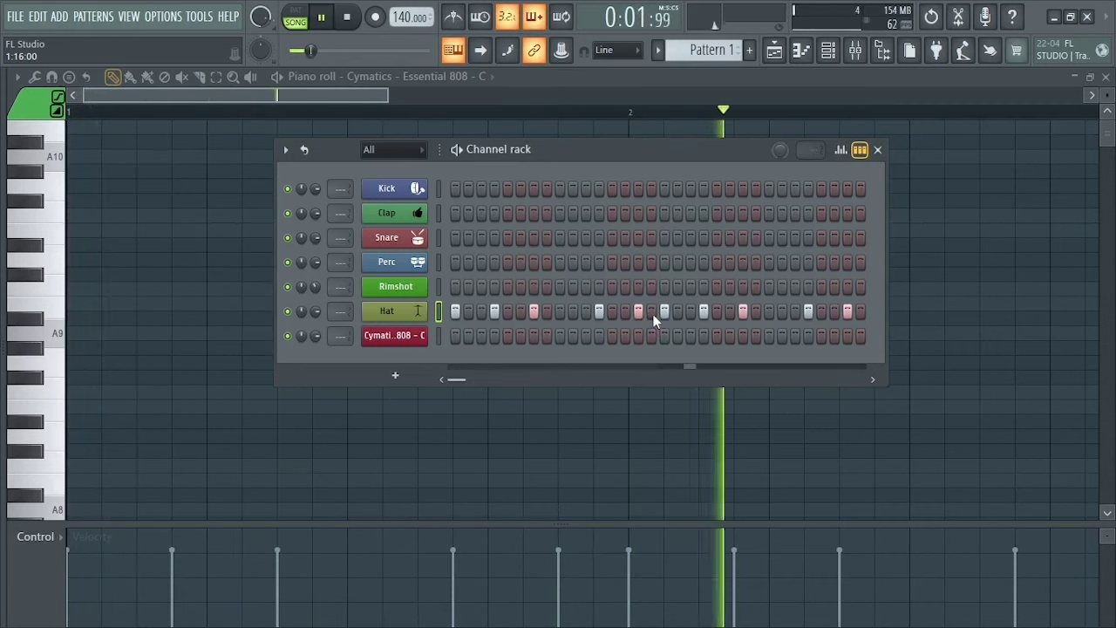
pyautogui.press('space')
# - Add Hat hits on steps 16 and 32 at the ends of both bars and preview the pattern
pyautogui.click(652, 314)
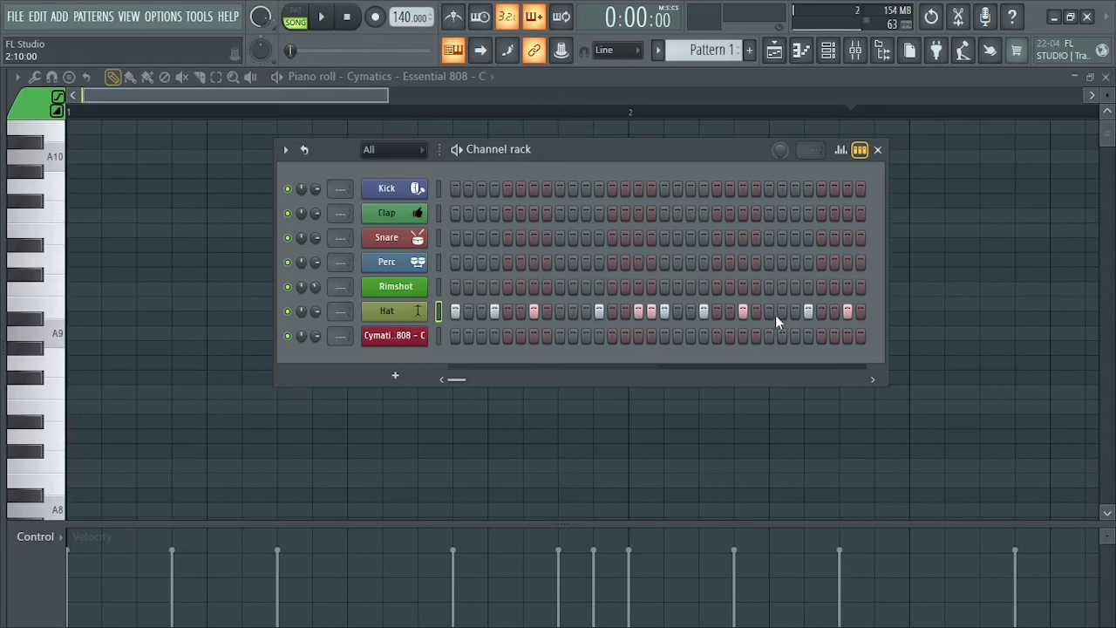
pyautogui.press('space')
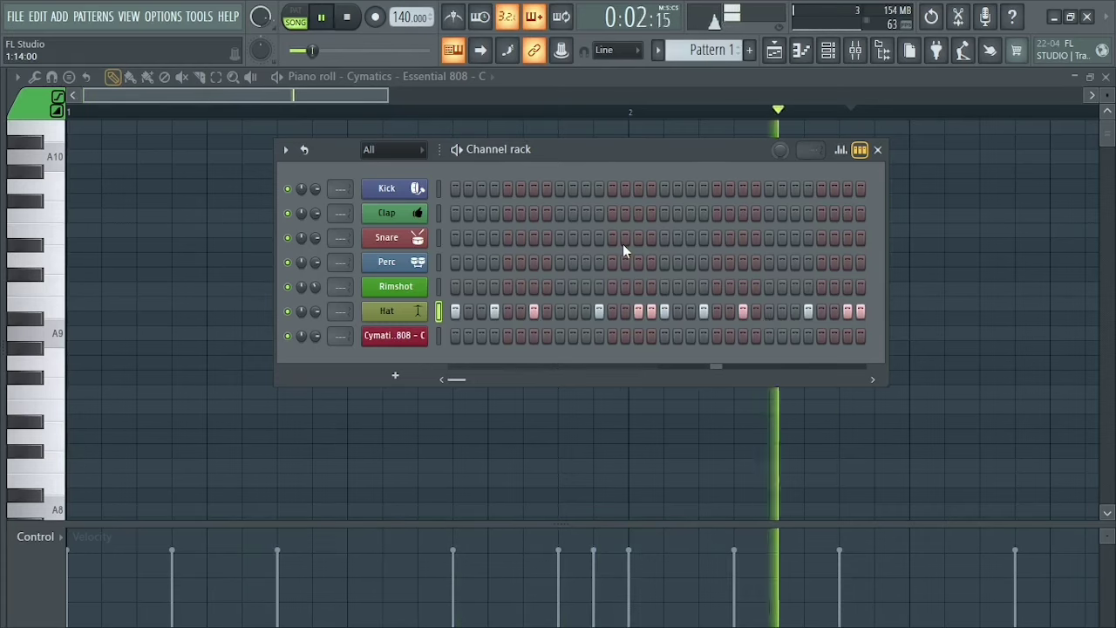
pyautogui.press('space')
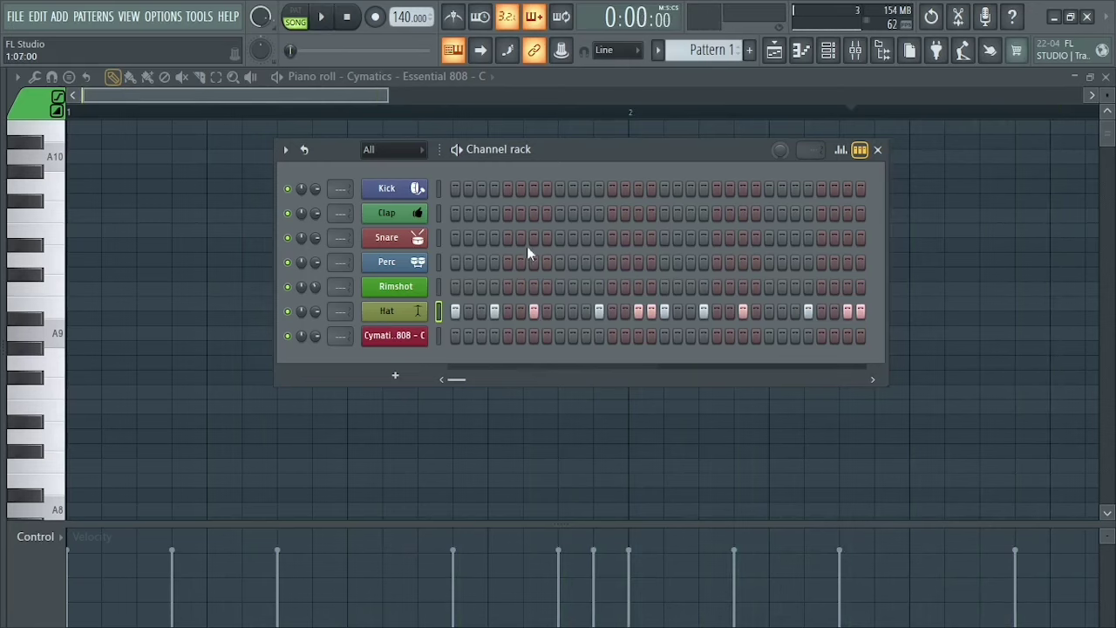
# - Place Clap hits on steps 9 and 25 while playing the pattern
pyautogui.click(559, 214)
pyautogui.press('space')
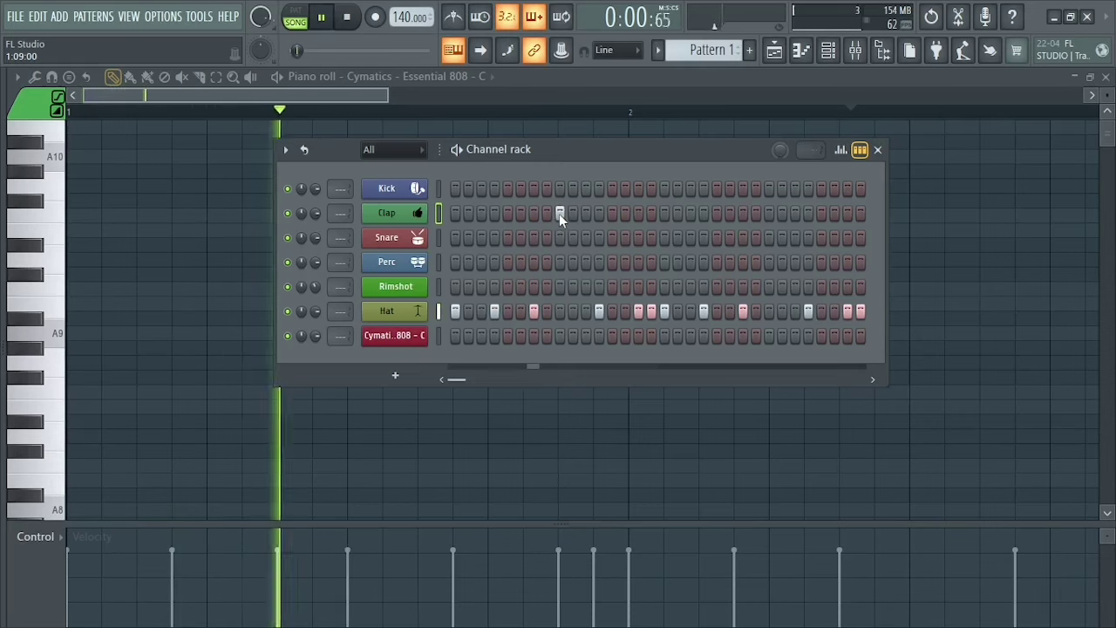
pyautogui.click(769, 214)
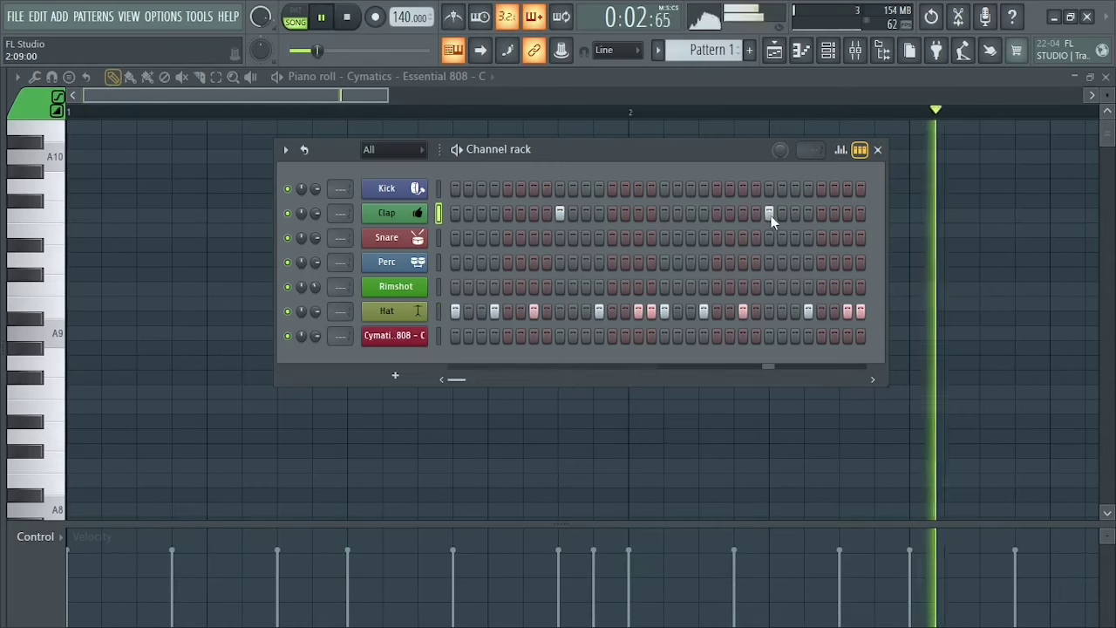
pyautogui.press('space')
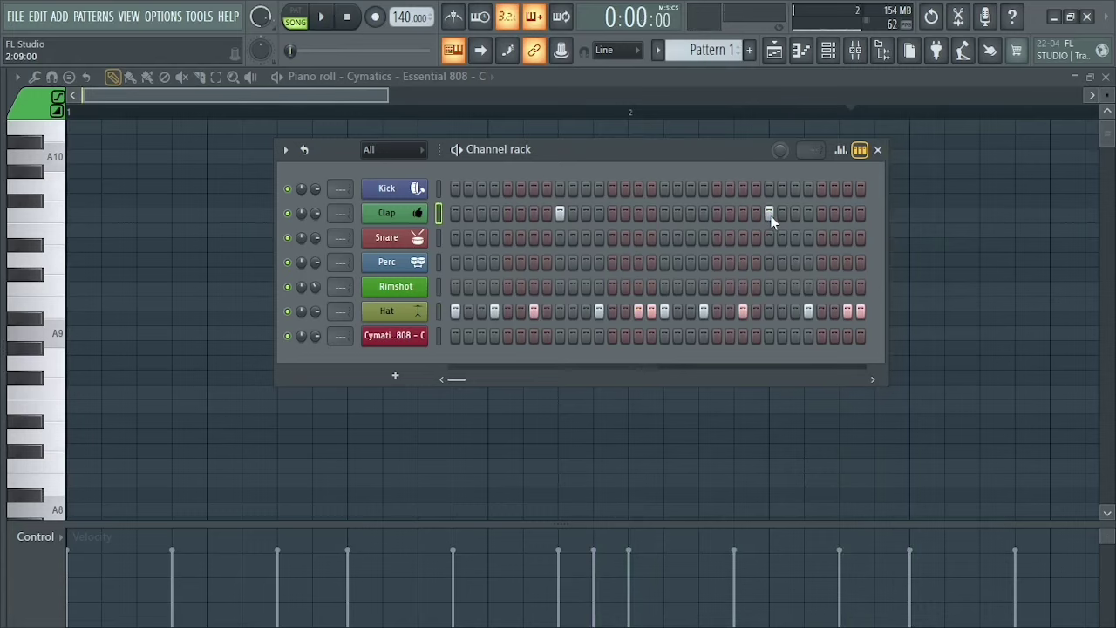
# - Move the second Clap hit to step 29 and preview the pattern
pyautogui.click(770, 215)
pyautogui.press('space')
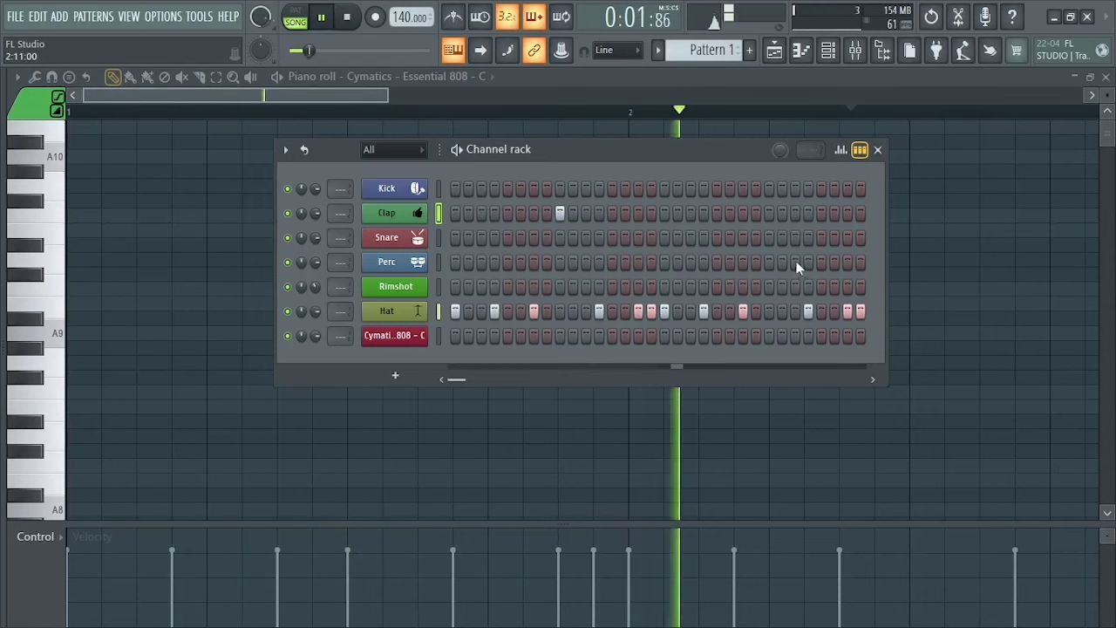
pyautogui.click(821, 213)
pyautogui.press('space')
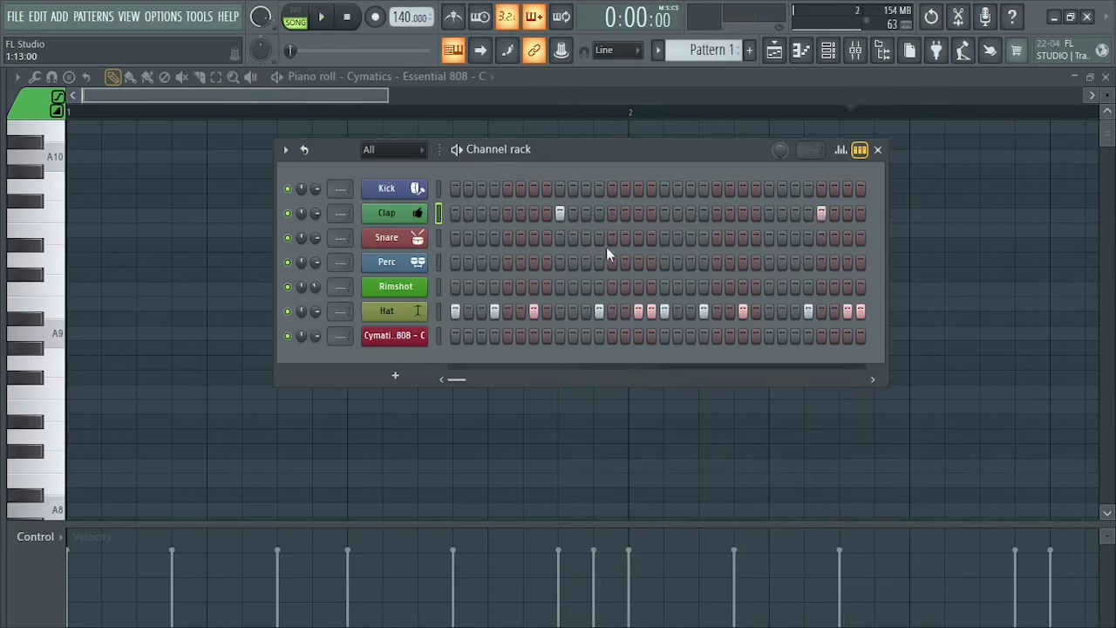
# - Layer a Snare hit with the second Clap on step 29, leaving Snare step 9 empty, and preview the pattern
pyautogui.click(560, 238)
pyautogui.click(826, 239)
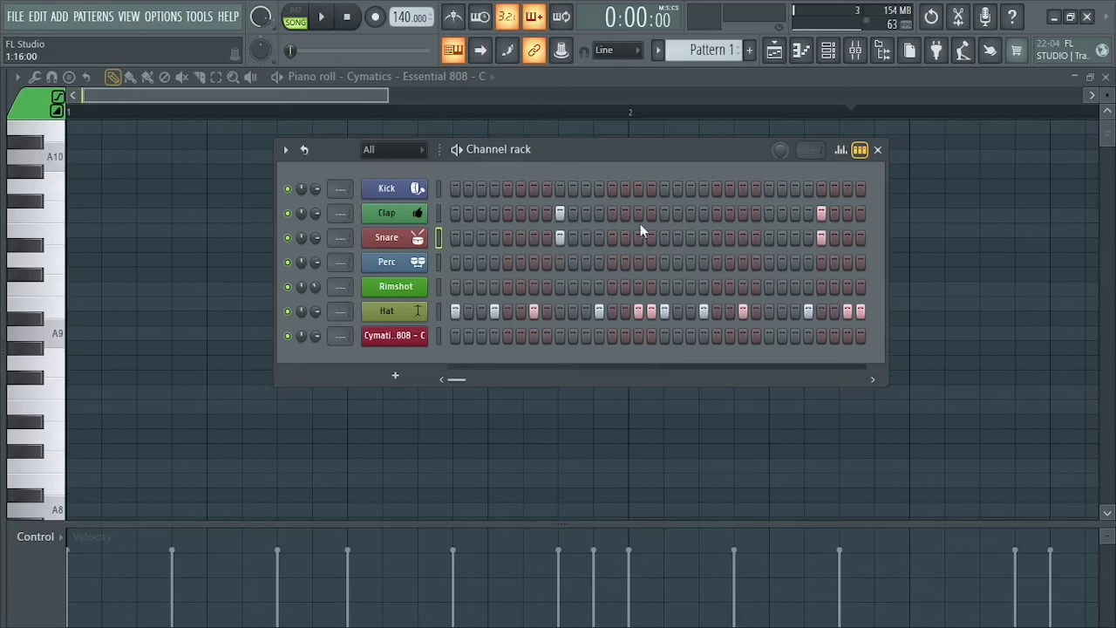
pyautogui.click(560, 237)
pyautogui.press('space')
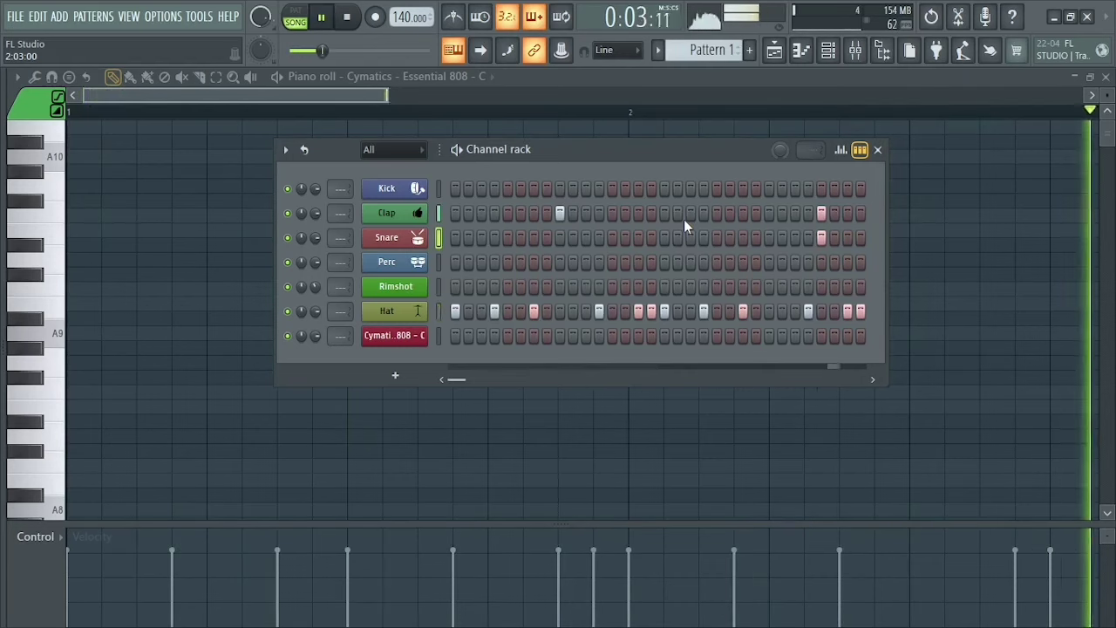
pyautogui.press('space')
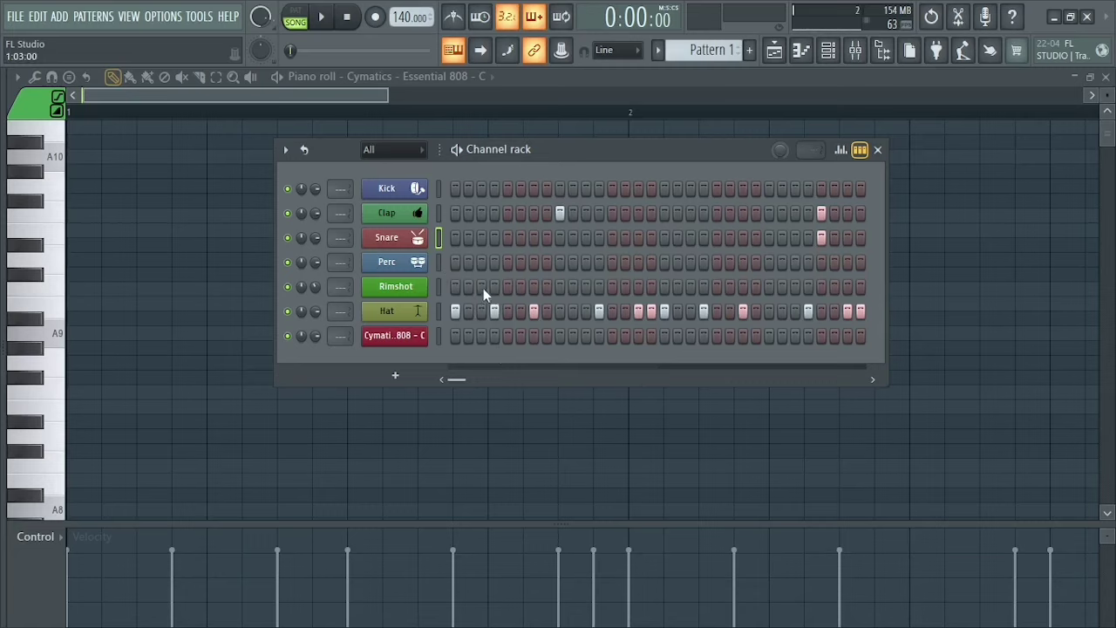
# - Try a copy of the Hat pattern on the Perc channel and clear all Perc steps again
pyautogui.click(440, 314)
pyautogui.click(440, 263)
pyautogui.hotkey('ctrl', 'v')
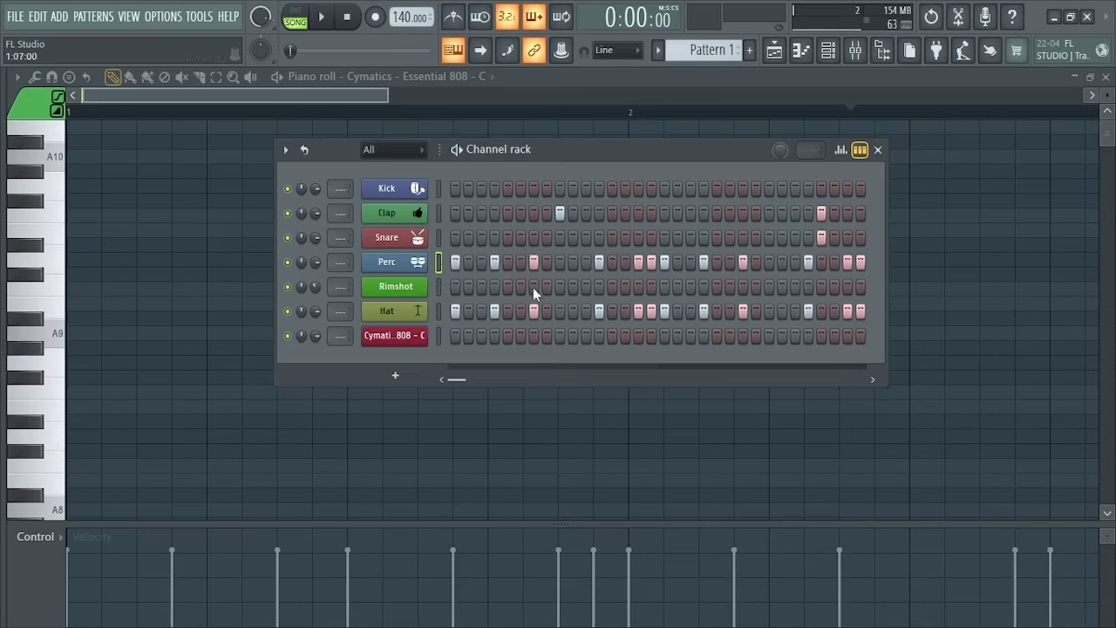
pyautogui.press('space')
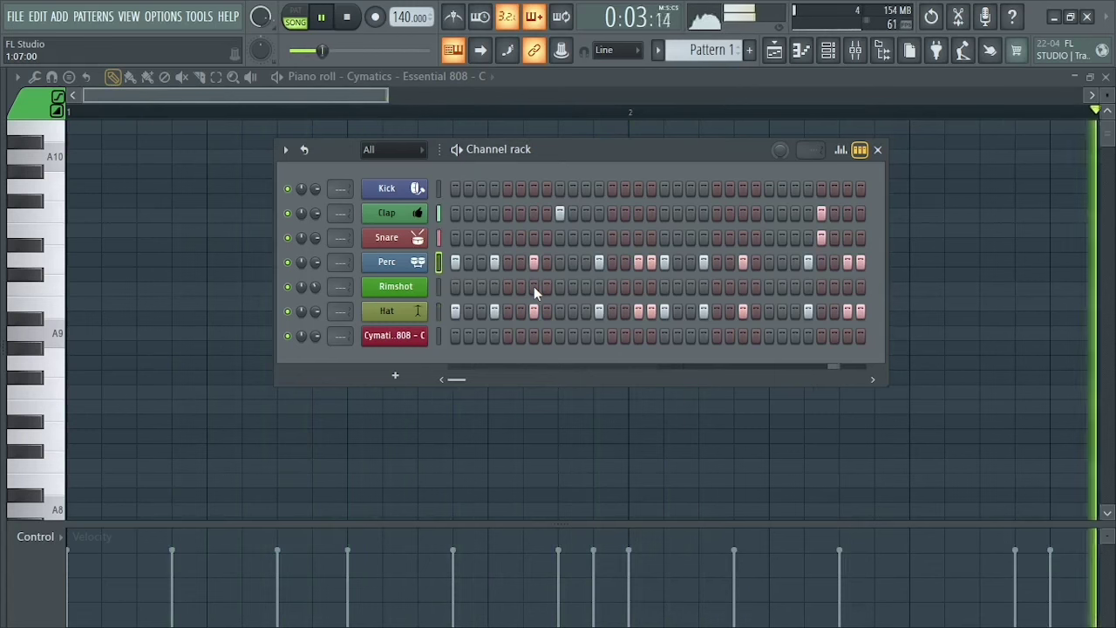
pyautogui.press('space')
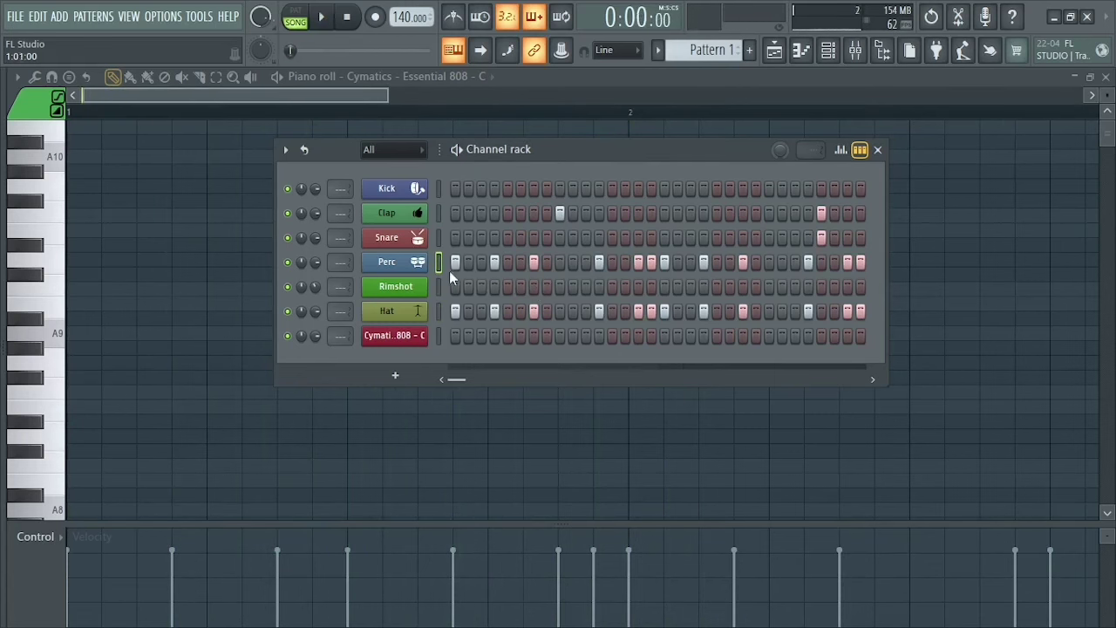
pyautogui.moveTo(451, 269)
pyautogui.mouseDown()
pyautogui.moveTo(854, 277)
pyautogui.moveTo(861, 263)
pyautogui.mouseUp()
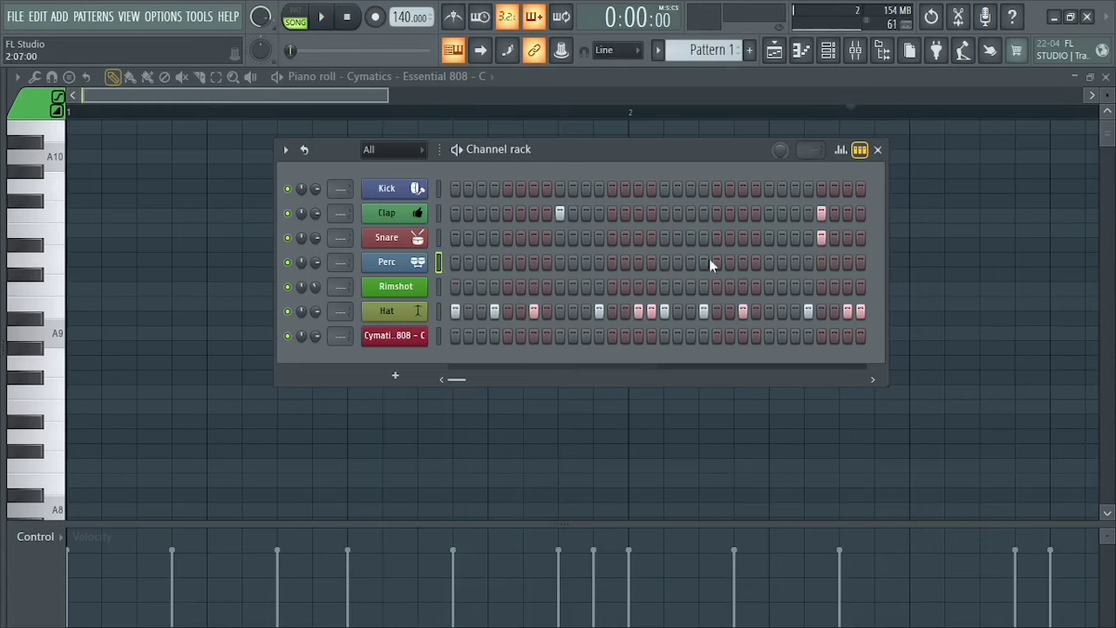
# - Place Perc hits on steps 3 and 6, previewing the pattern after each one
pyautogui.click(479, 263)
pyautogui.press('space')
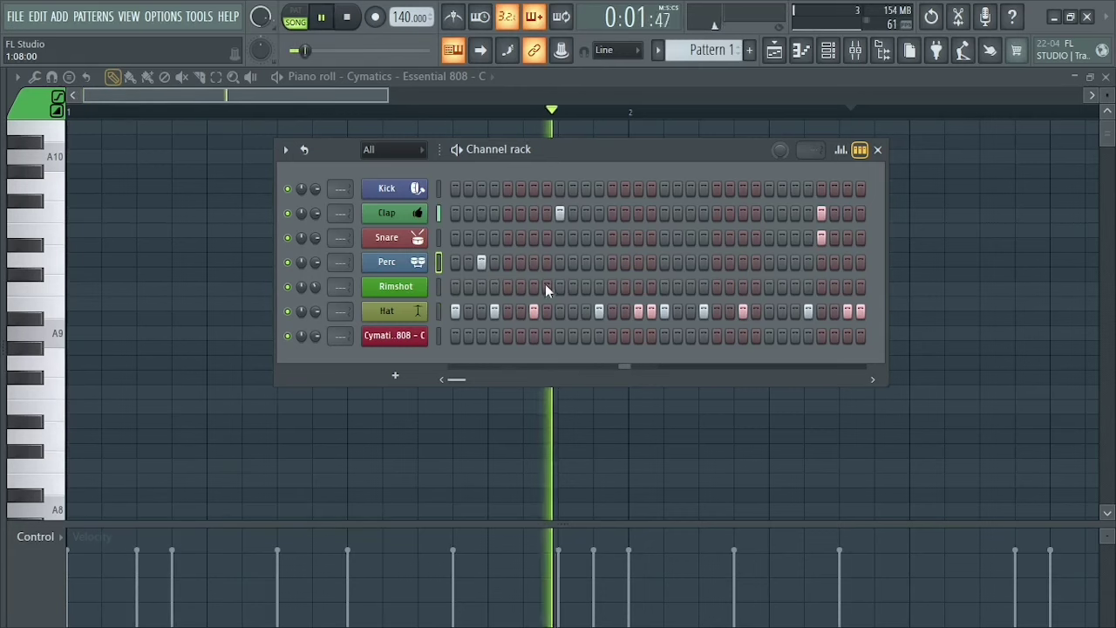
pyautogui.press('space')
pyautogui.click(521, 263)
pyautogui.press('space')
pyautogui.press('space')
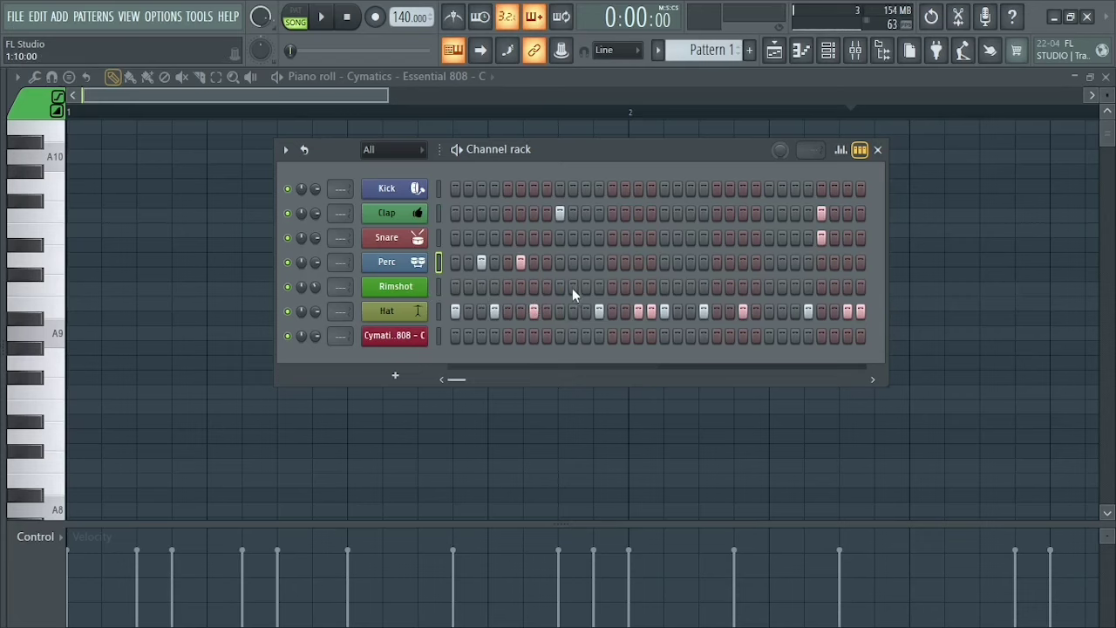
# - Add a Rimshot hit on step 11 and a Perc hit on step 18, and play the pattern
pyautogui.press('space')
pyautogui.click(584, 287)
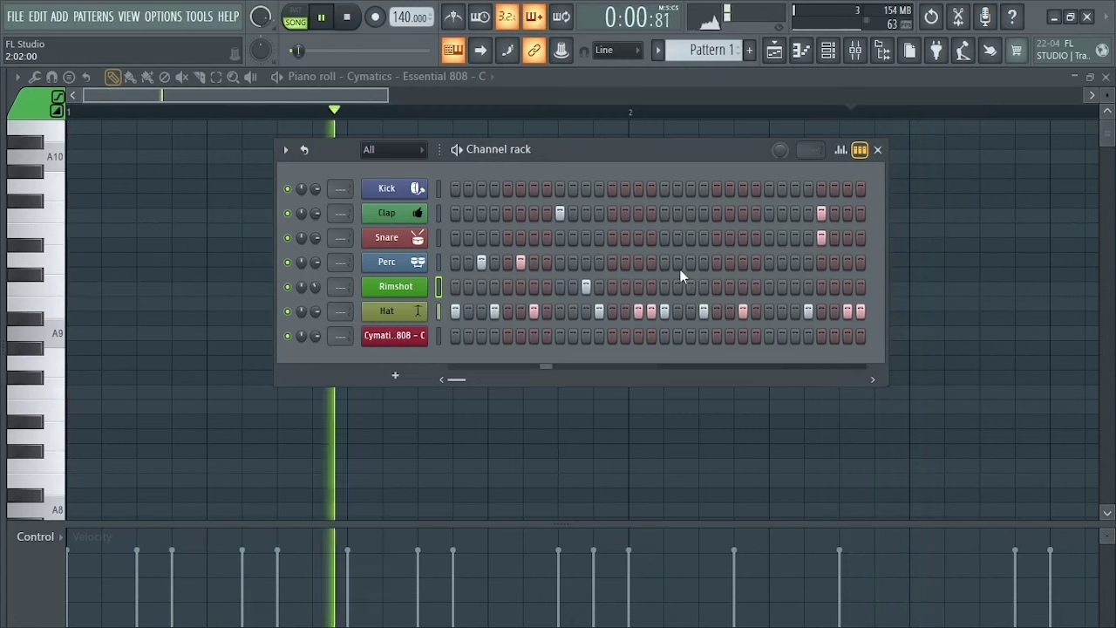
pyautogui.press('space')
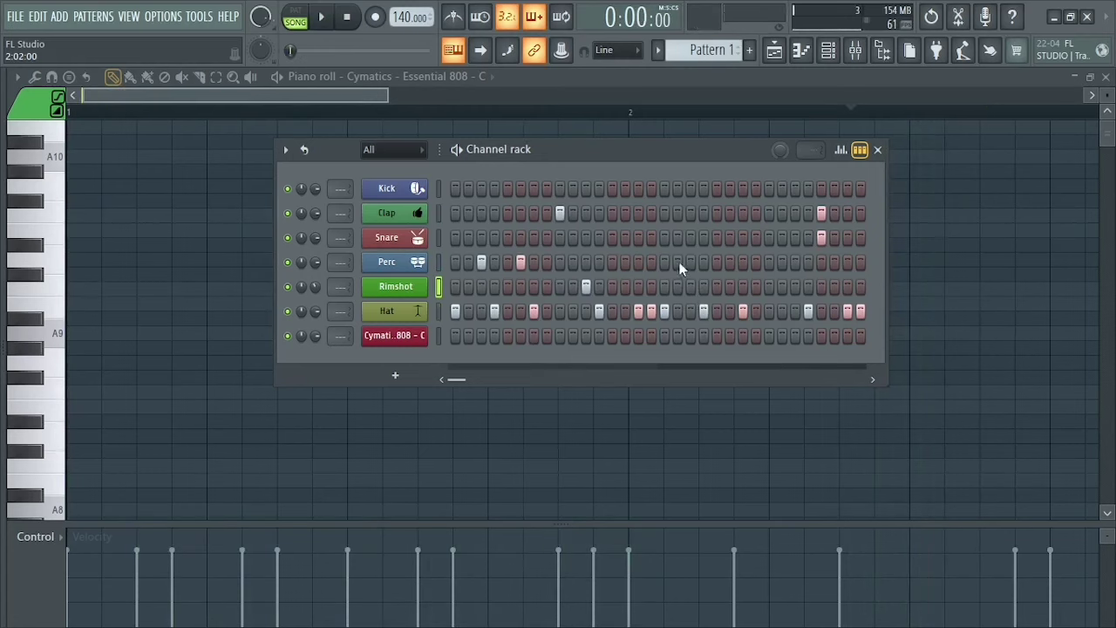
pyautogui.click(679, 263)
pyautogui.press('space')
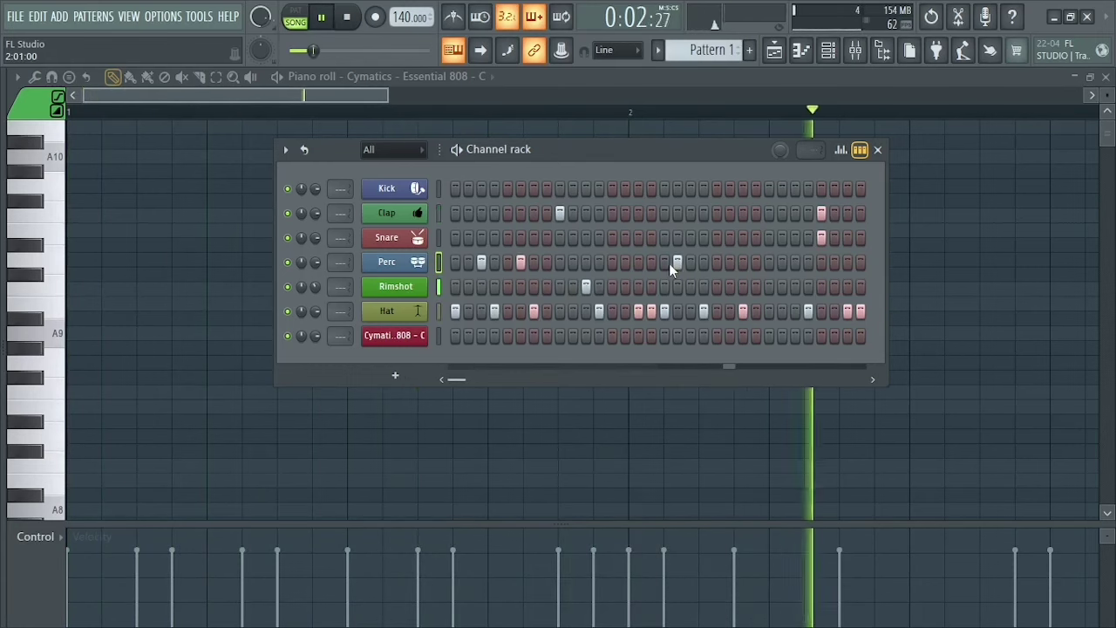
# - Add a Perc hit on step 17 and a Rimshot hit on step 21
pyautogui.click(666, 263)
pyautogui.press('space')
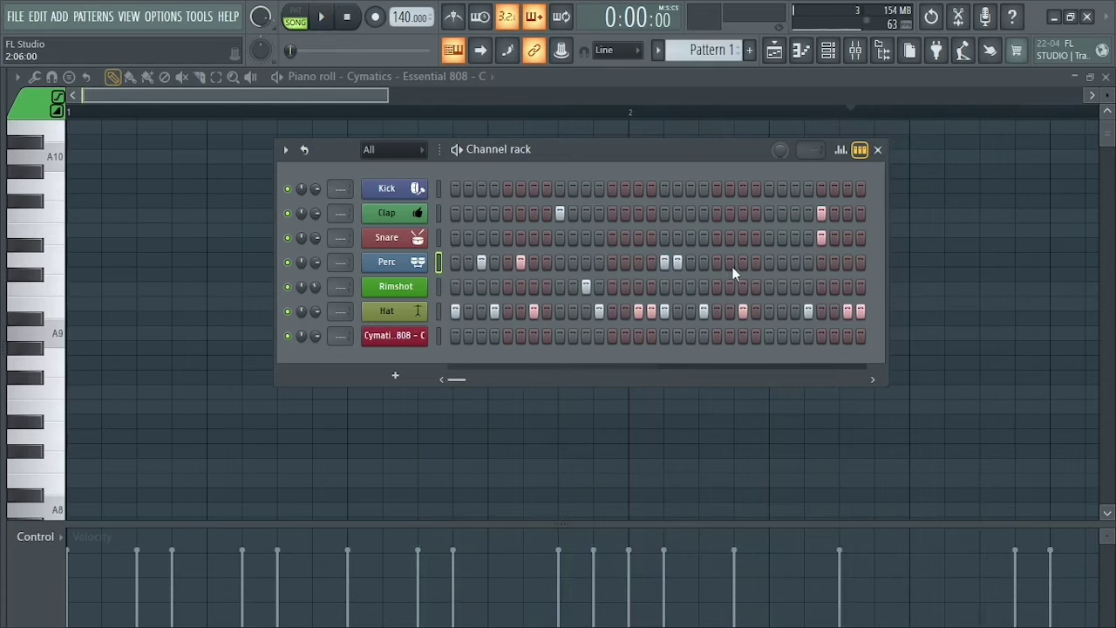
pyautogui.click(716, 287)
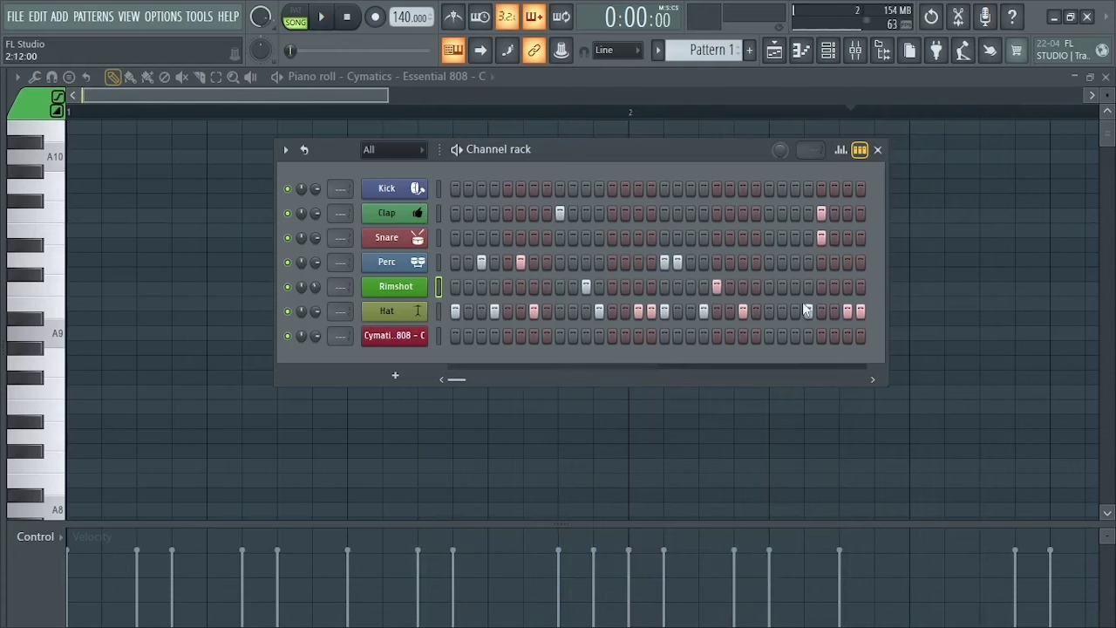
# - Try a Perc hit on step 25 and a Rimshot hit on step 26, clearing both again
pyautogui.click(769, 263)
pyautogui.click(783, 288)
pyautogui.press('space')
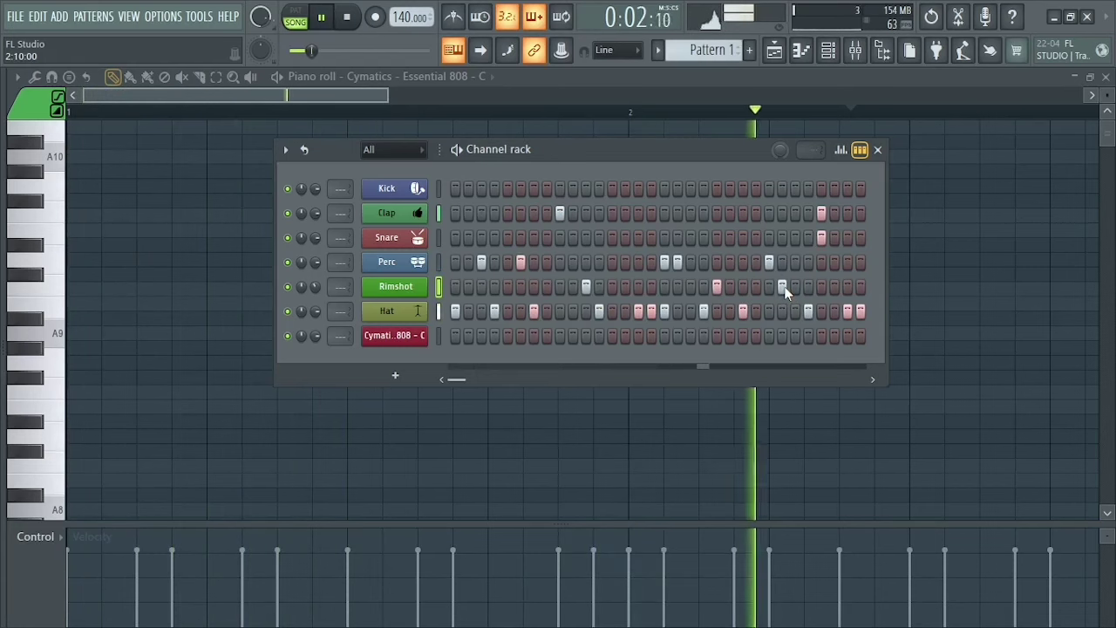
pyautogui.click(782, 286)
pyautogui.press('space')
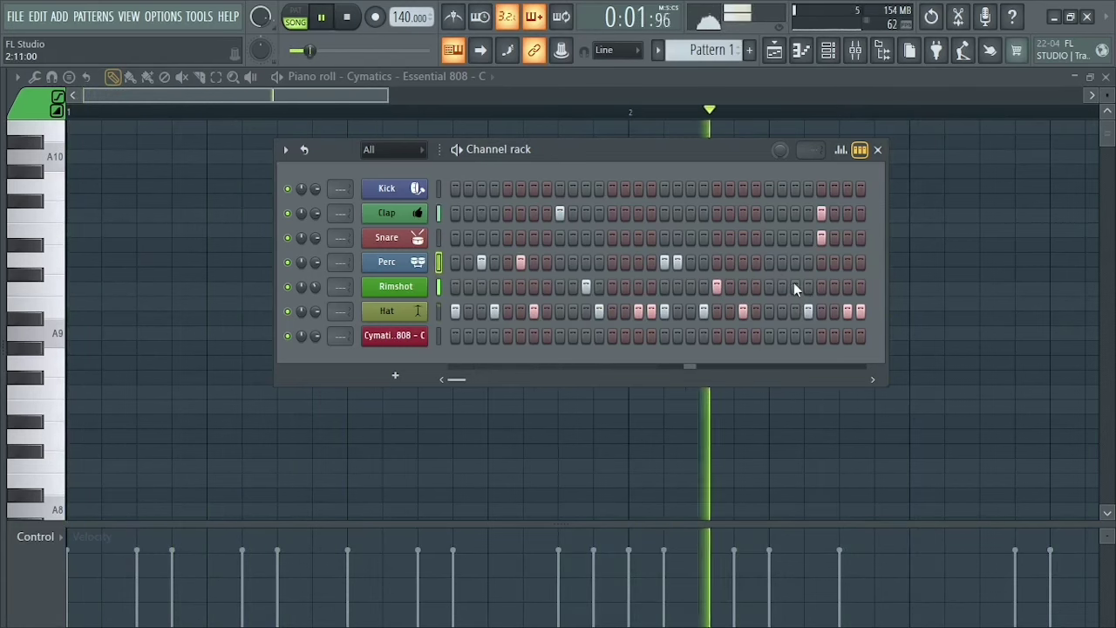
# - Add a Perc hit on step 30 and a Kick hit on step 1, previewing the pattern after each one
pyautogui.click(834, 262)
pyautogui.press('space')
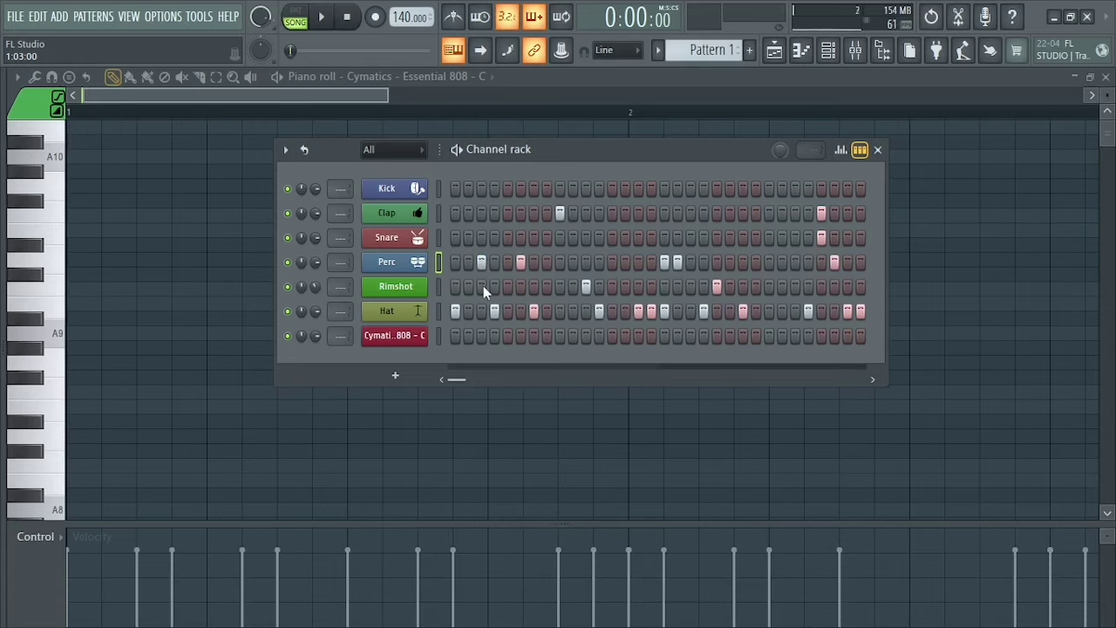
pyautogui.click(454, 188)
pyautogui.press('space')
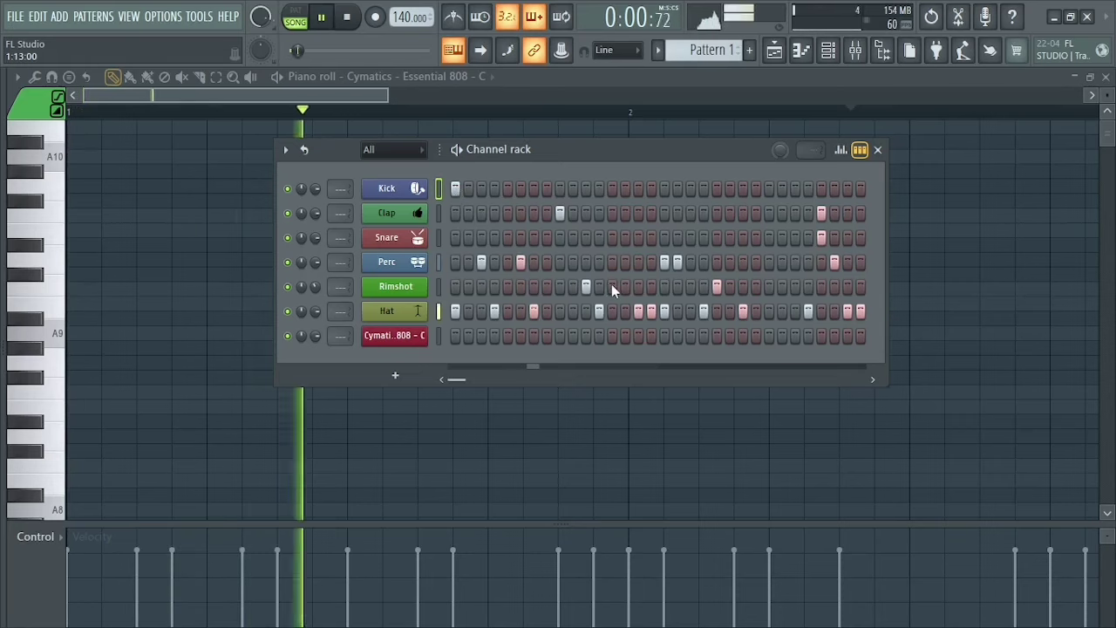
# - Try a Kick hit on step 21, settle on step 25 instead, and preview the pattern
pyautogui.click(716, 189)
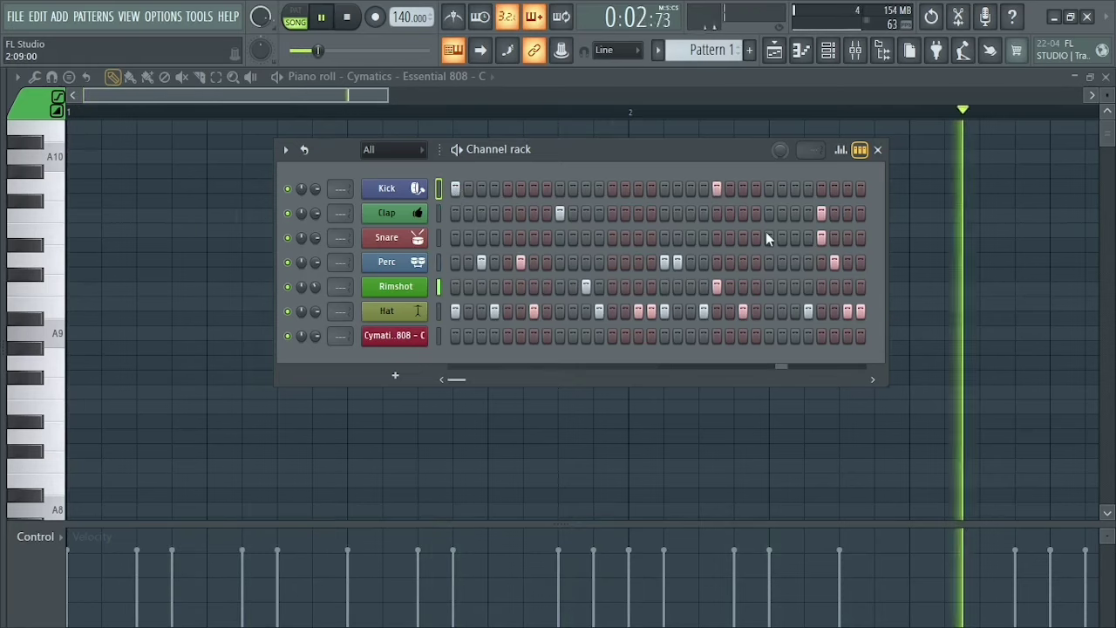
pyautogui.click(769, 189)
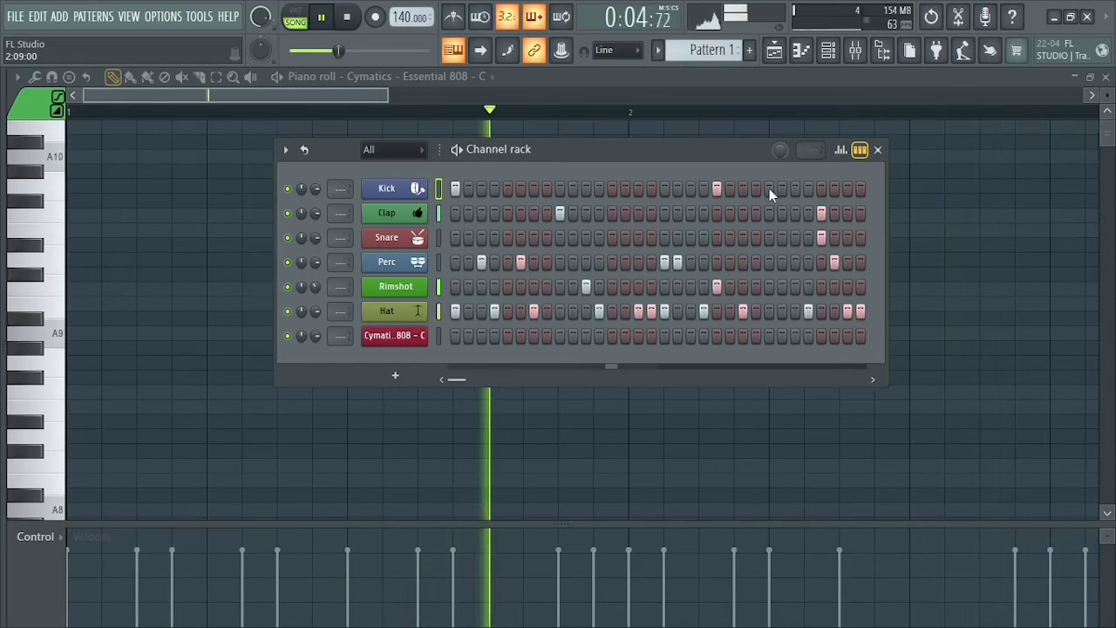
pyautogui.press('space')
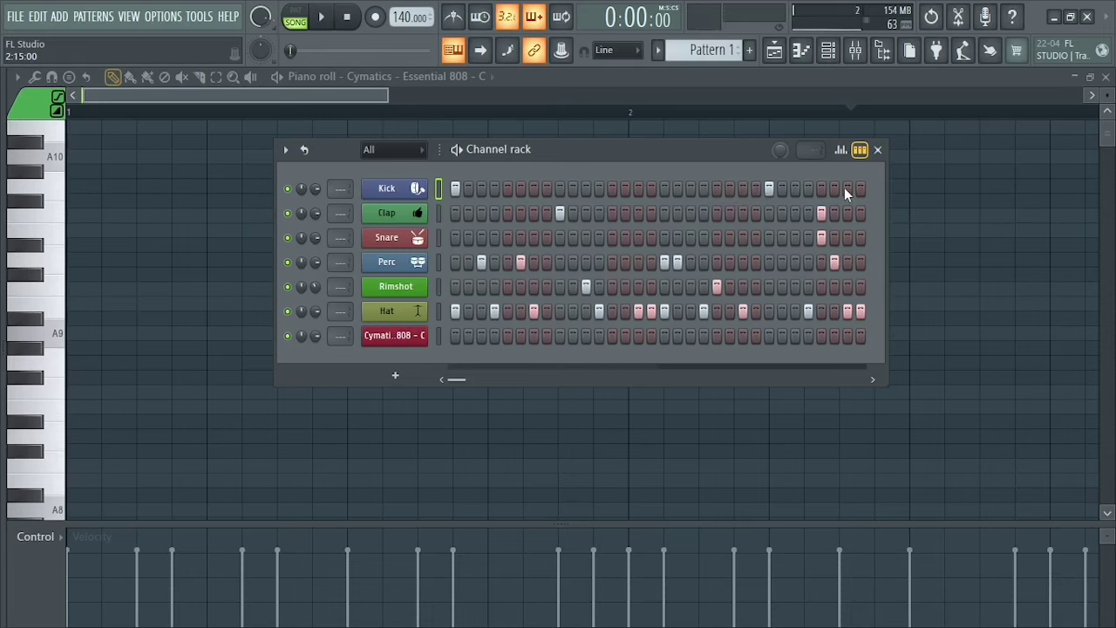
pyautogui.press('space')
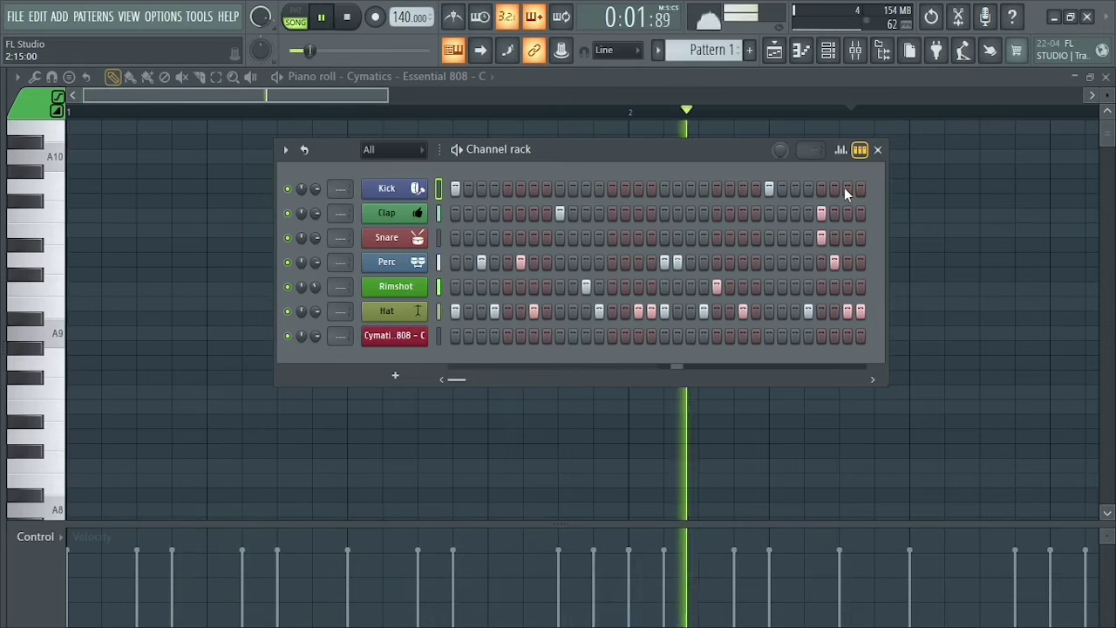
pyautogui.press('space')
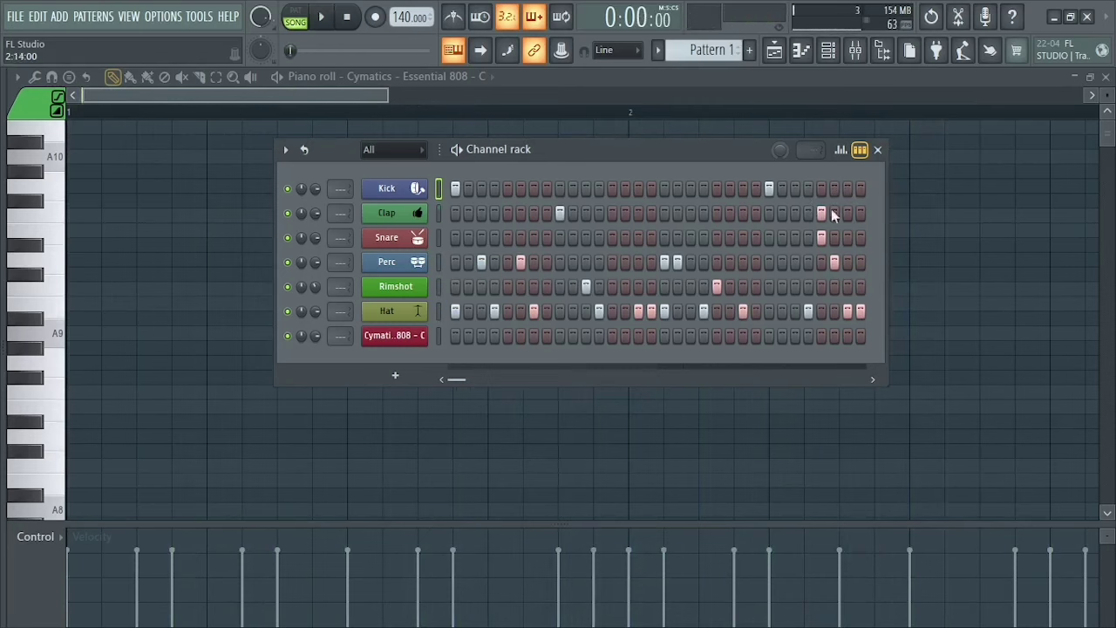
pyautogui.press('space')
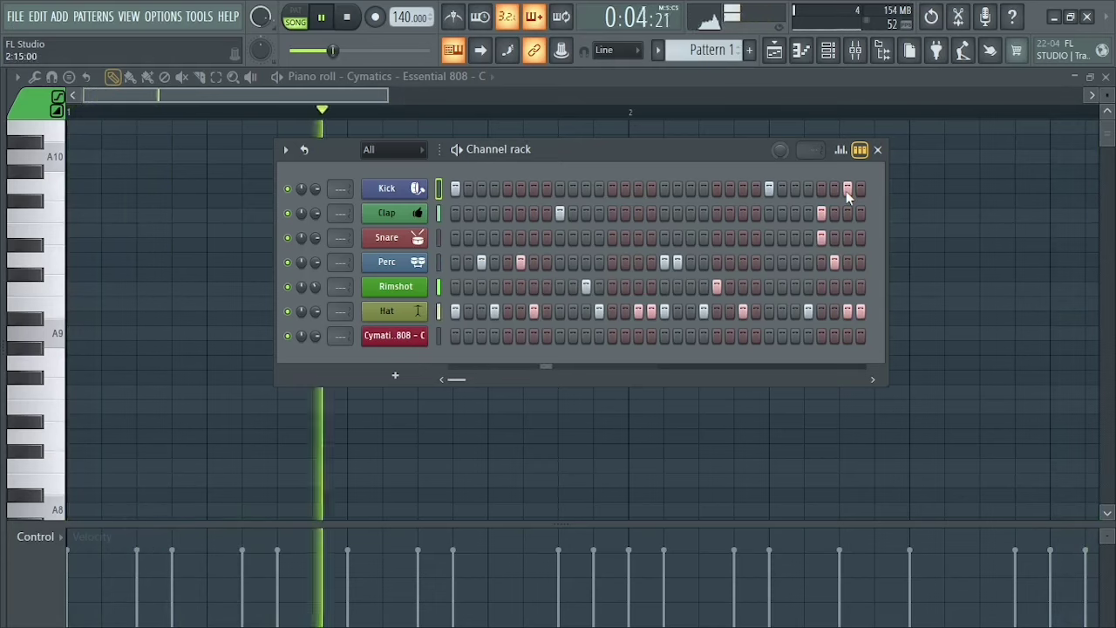
# - Try extra Kick hits on steps 21 and 31 alongside step 25, and play the pattern
pyautogui.click(847, 190)
pyautogui.press('space')
pyautogui.click(716, 189)
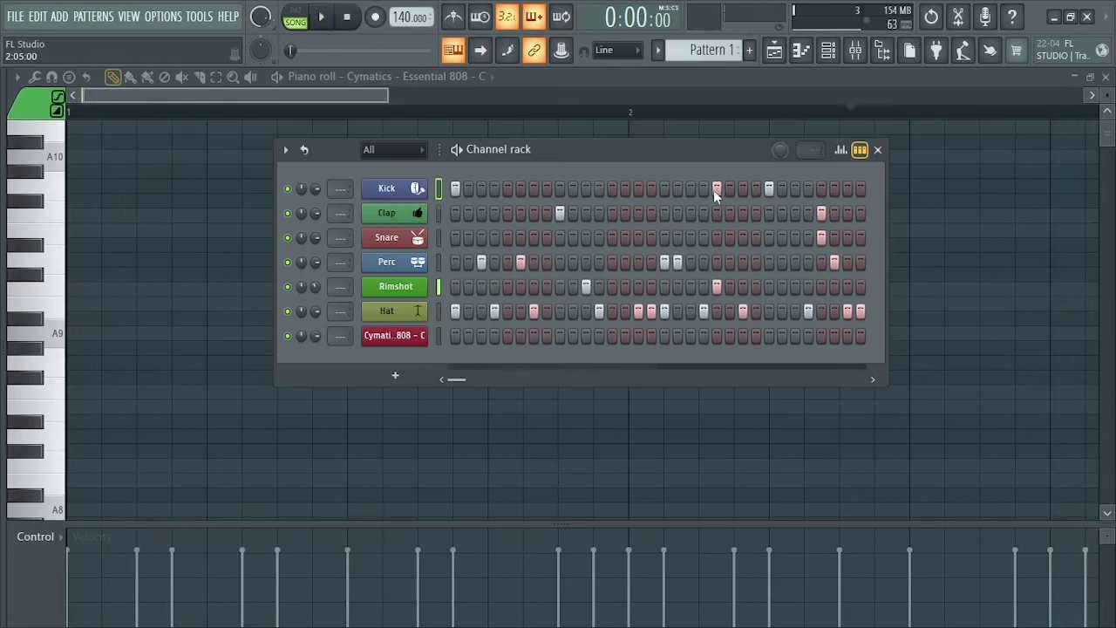
pyautogui.click(843, 188)
pyautogui.press('space')
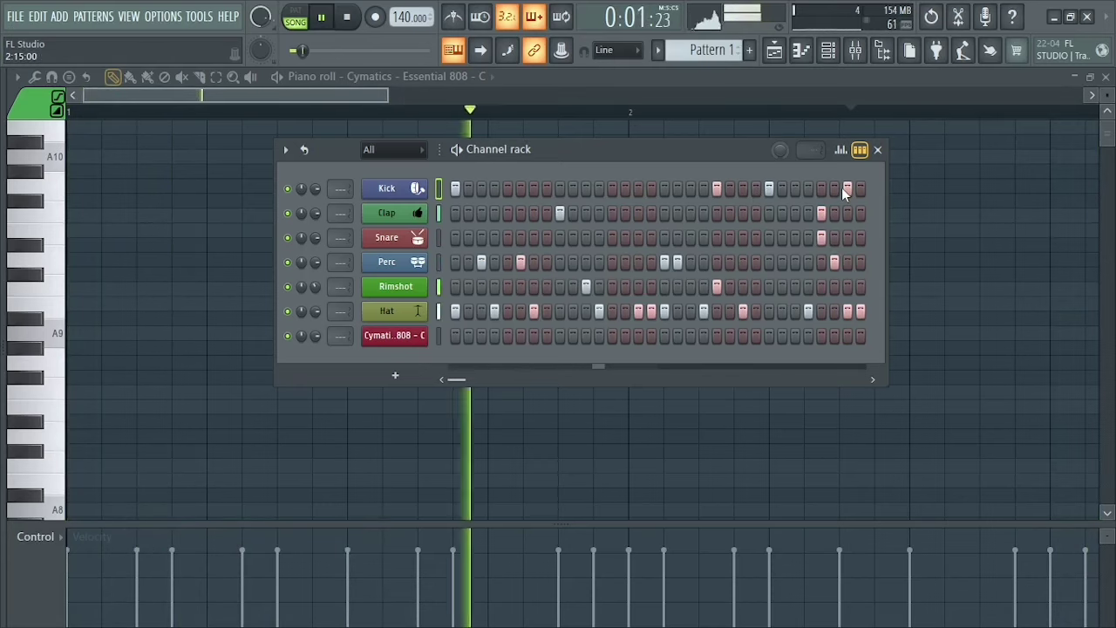
# - Clear the Kick hits on steps 21, 25 and 31, and try one on step 5 with a preview
pyautogui.press('space')
pyautogui.click(846, 189)
pyautogui.click(768, 188)
pyautogui.click(715, 189)
pyautogui.click(508, 188)
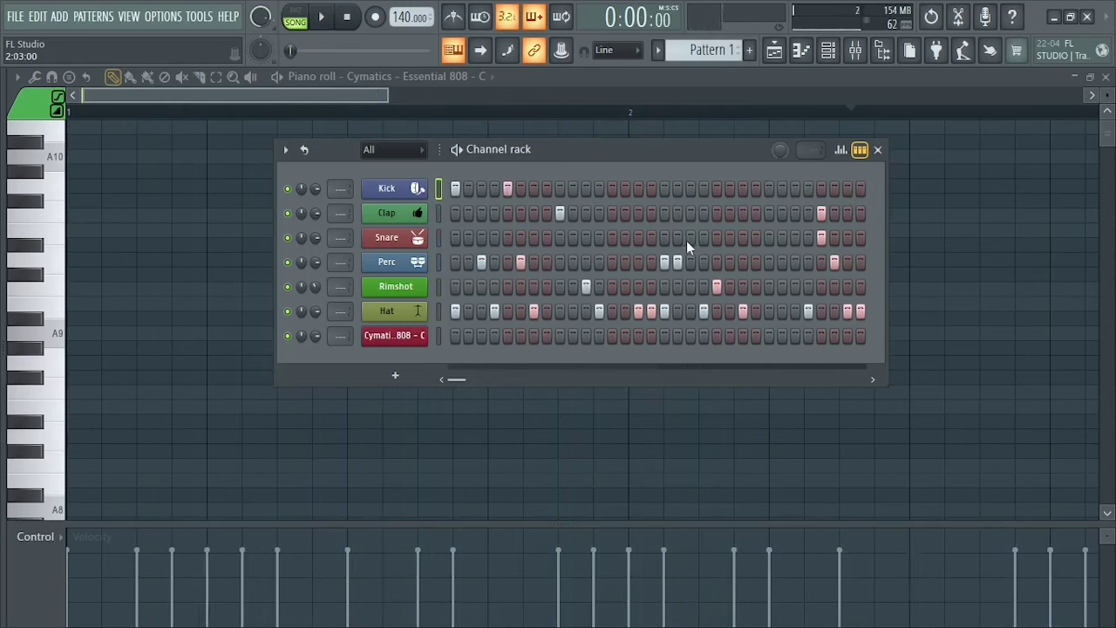
pyautogui.press('space')
# - Place Kick hits on steps 7, 25 and 31, leaving steps 3 and 5 empty, and preview the pattern
pyautogui.click(768, 188)
pyautogui.click(508, 188)
pyautogui.click(482, 189)
pyautogui.click(483, 188)
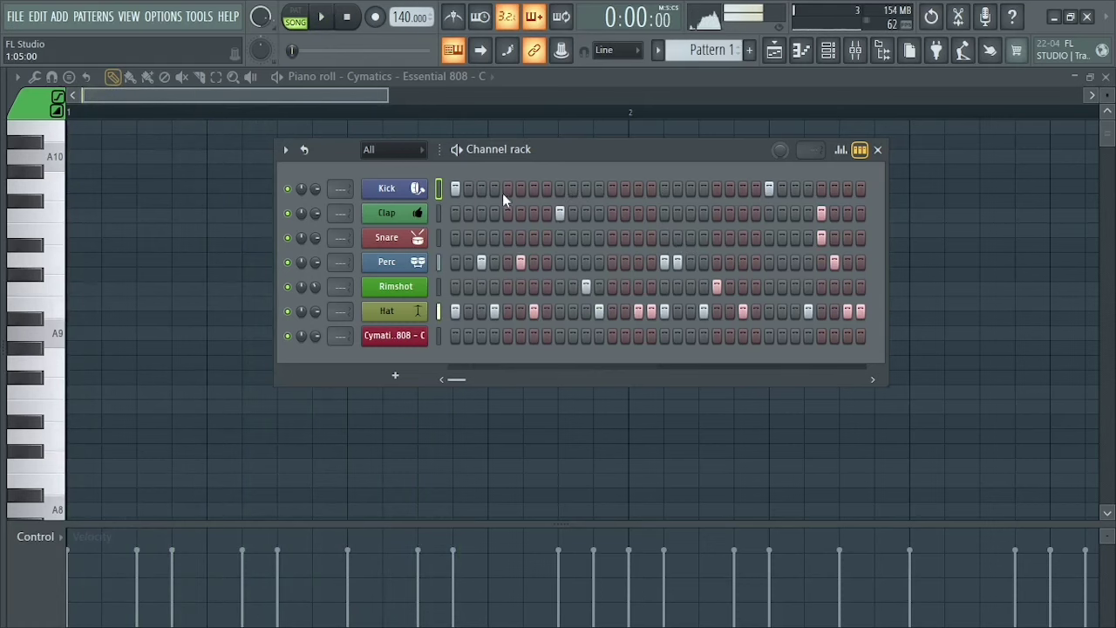
pyautogui.click(533, 189)
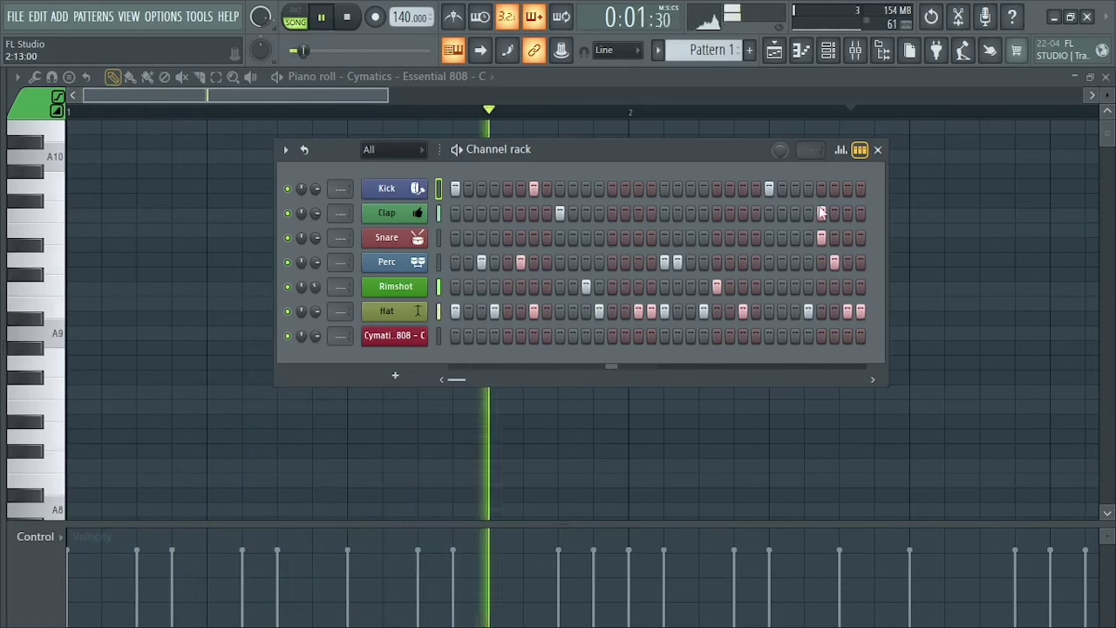
pyautogui.click(849, 189)
pyautogui.press('space')
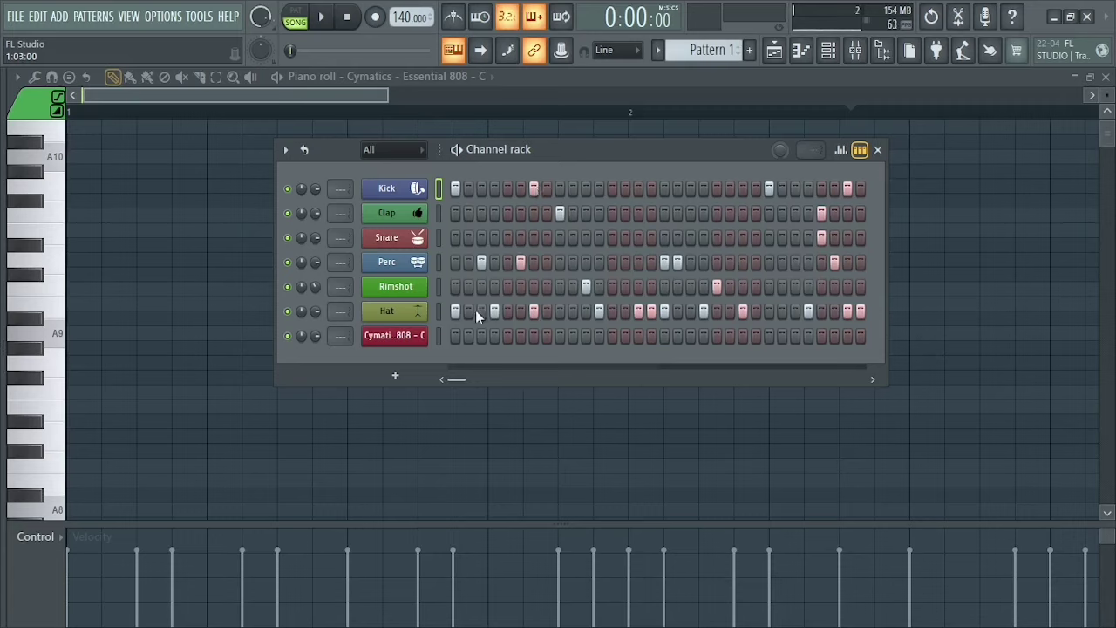
# - Remove the Kick hit on step 7 and copy the Kick pattern onto the Cymatics 808 channel
pyautogui.click(439, 336)
pyautogui.click(535, 190)
pyautogui.click(439, 336)
pyautogui.hotkey('ctrl', 'v')
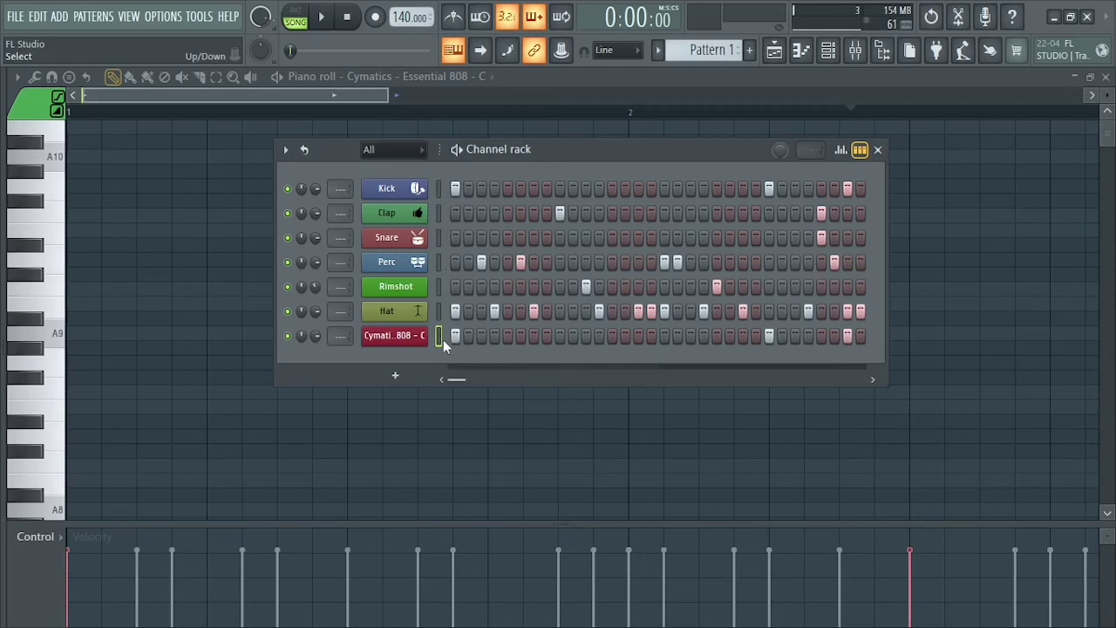
# - Hide the channel rack and lengthen the first 808 note in the piano roll to two beats
pyautogui.press('F6')
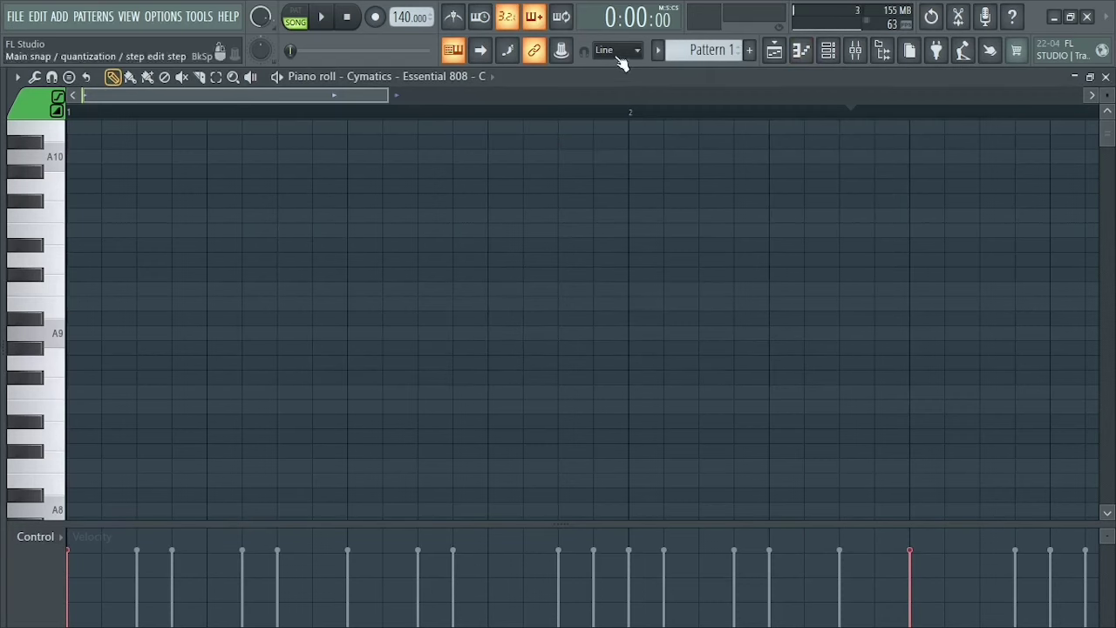
pyautogui.moveTo(385, 95); pyautogui.dragTo(514, 95)
pyautogui.scroll(-3, 578, 189)
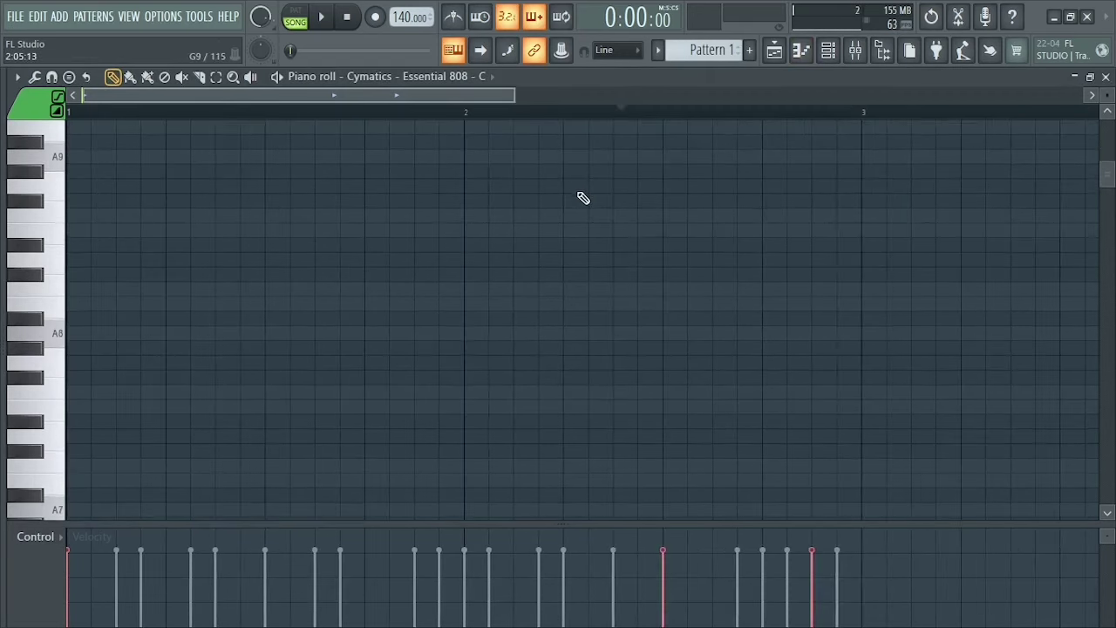
pyautogui.scroll(-10, 583, 198)
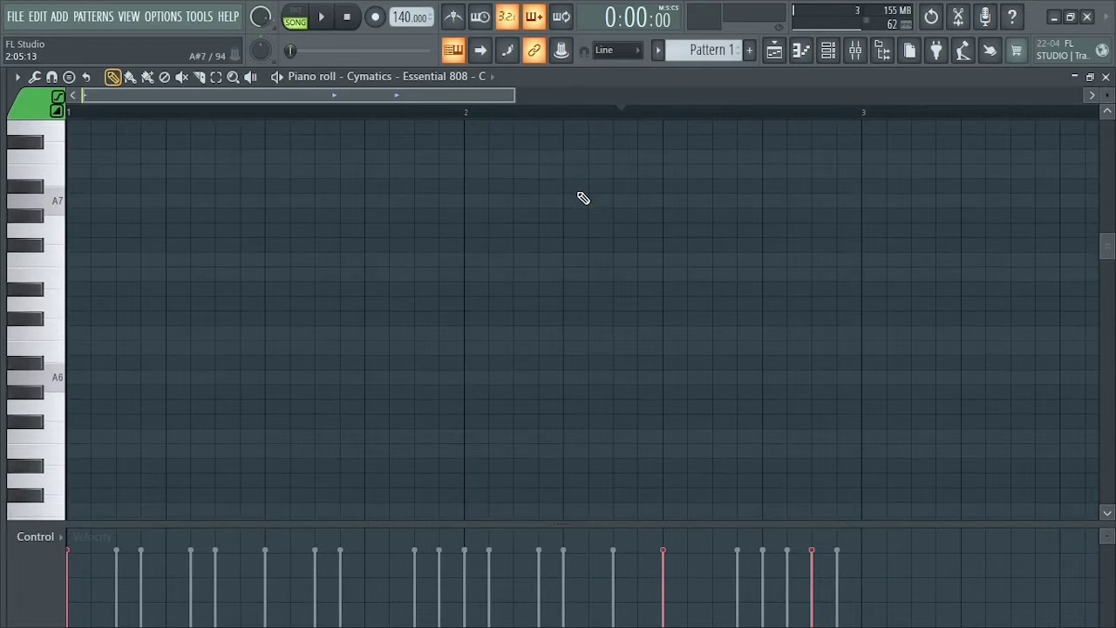
pyautogui.scroll(-2, 583, 198)
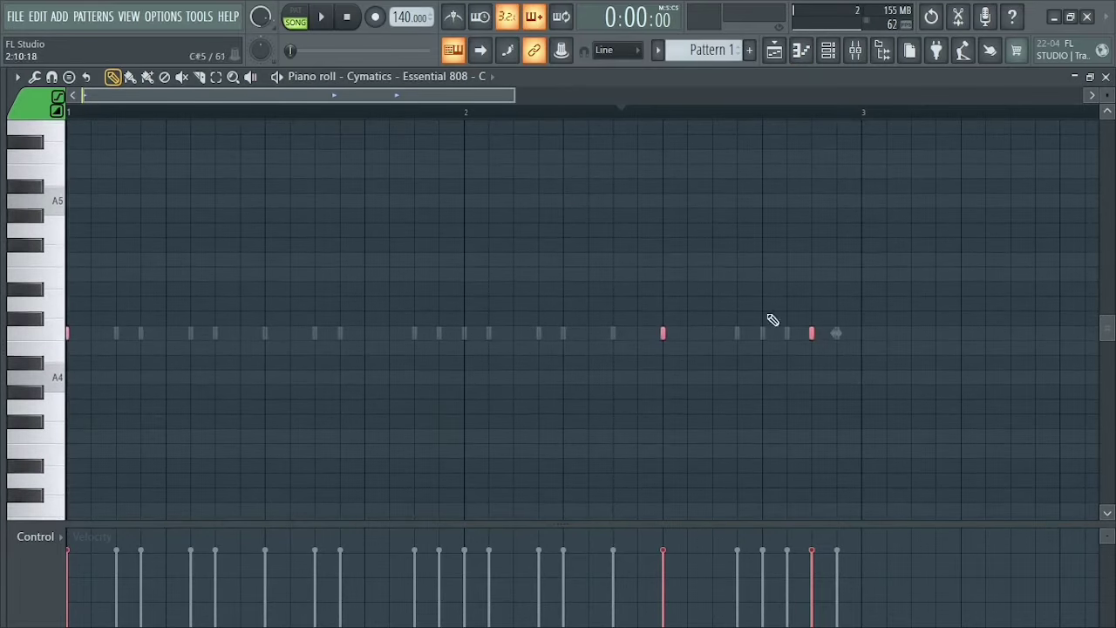
pyautogui.moveTo(513, 95); pyautogui.dragTo(688, 95)
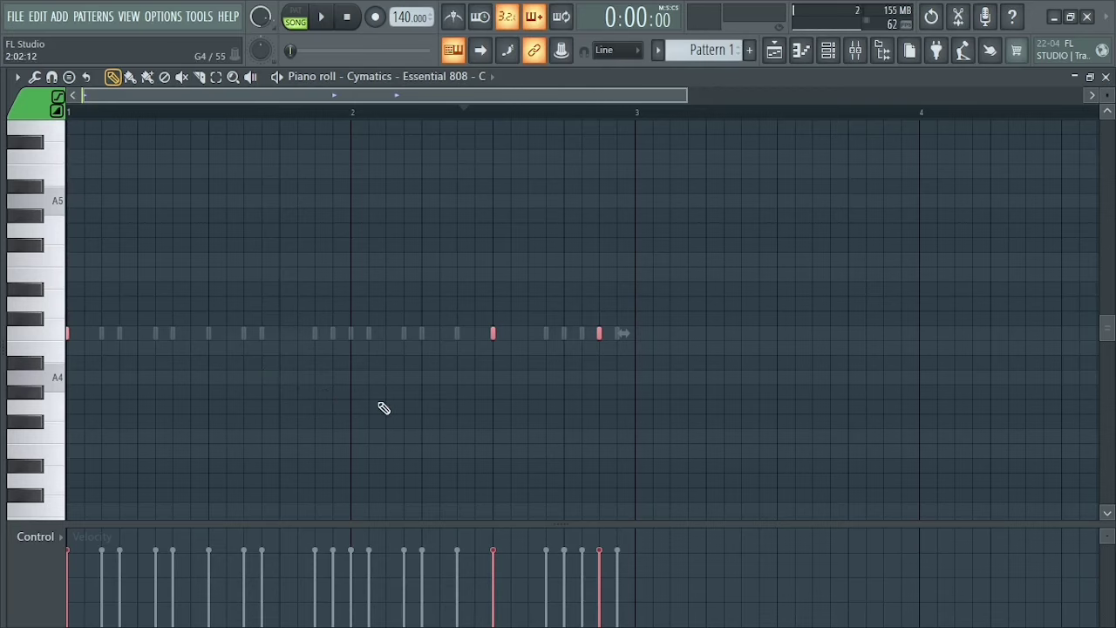
pyautogui.press('space')
pyautogui.press('space')
pyautogui.moveTo(72, 334); pyautogui.dragTo(201, 335)
pyautogui.click(172, 300)
pyautogui.rightClick(177, 303)
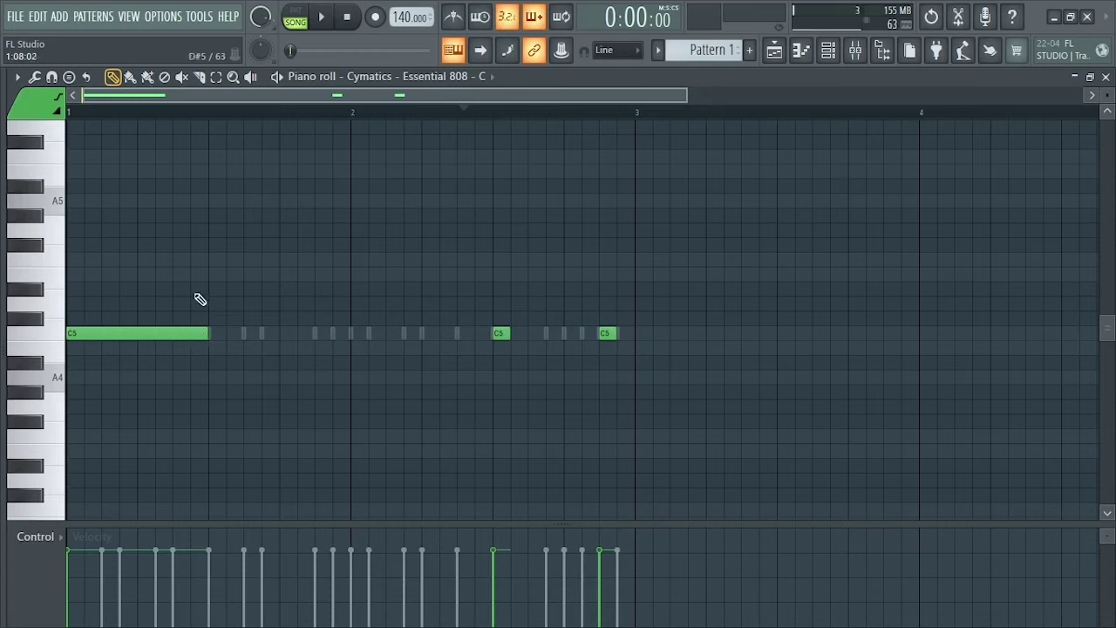
# - Play the pattern to check how the lengthened 808 note sounds with the drums
pyautogui.press('space')
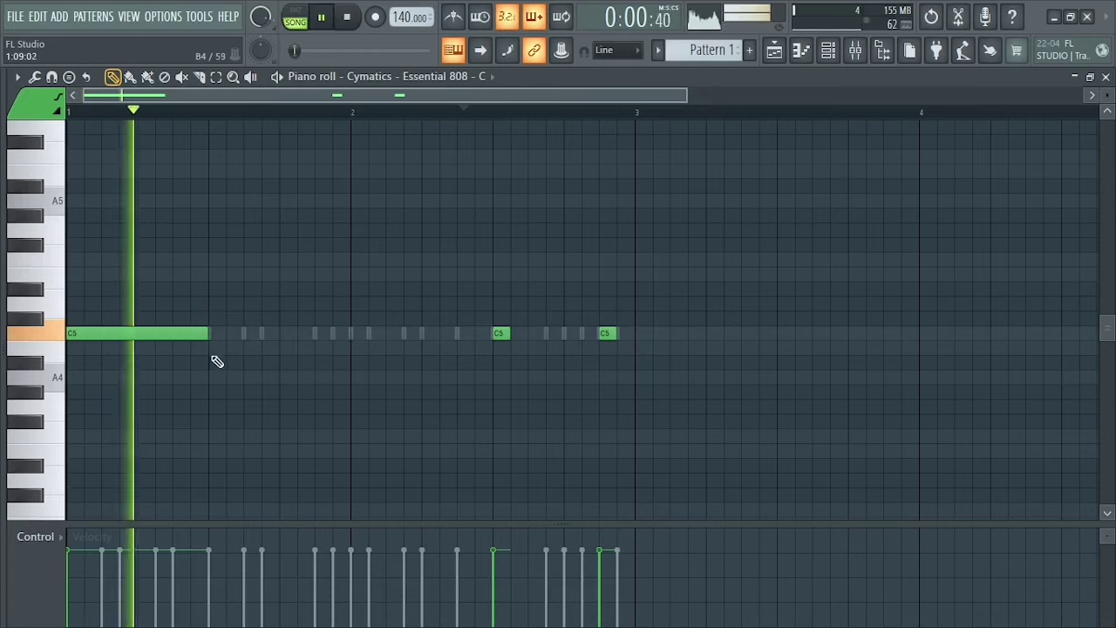
pyautogui.press('space')
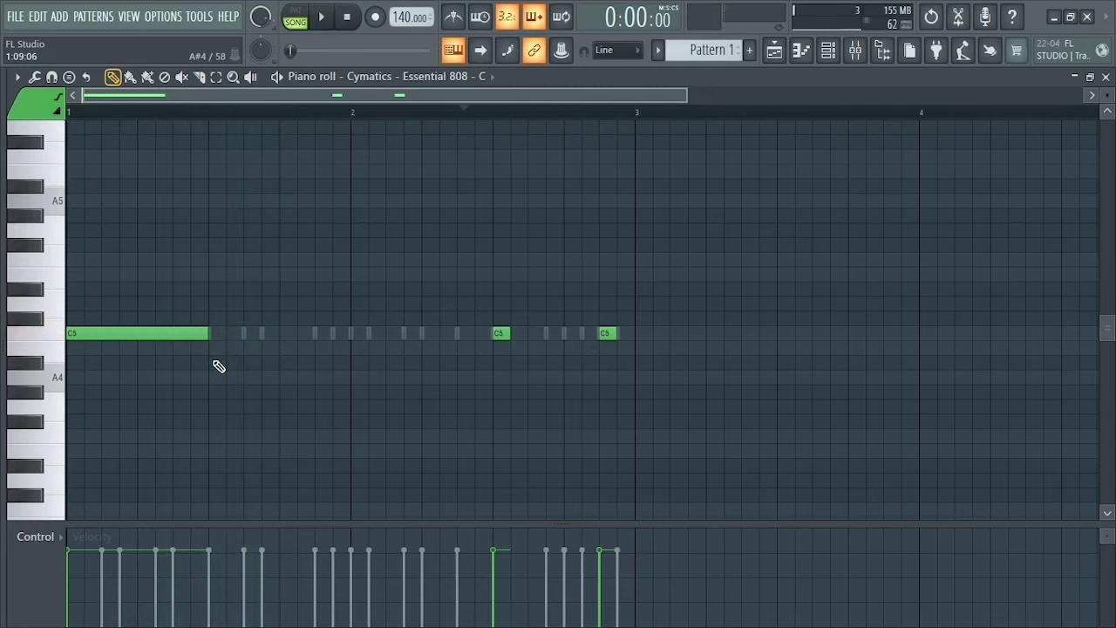
pyautogui.press('space')
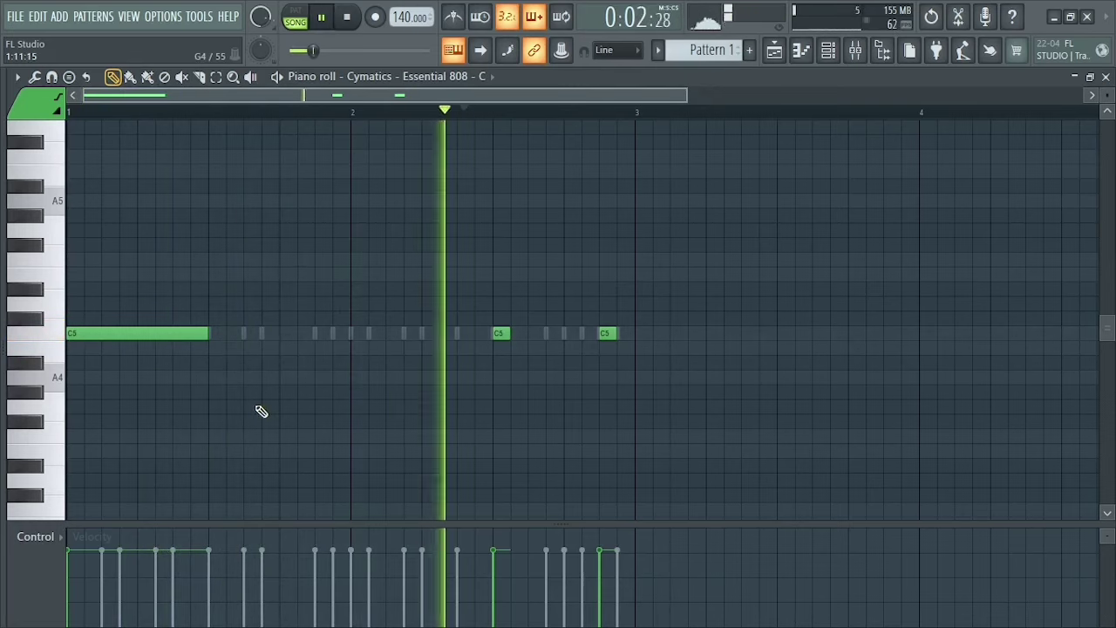
pyautogui.scroll(4, 259, 411)
pyautogui.press('space')
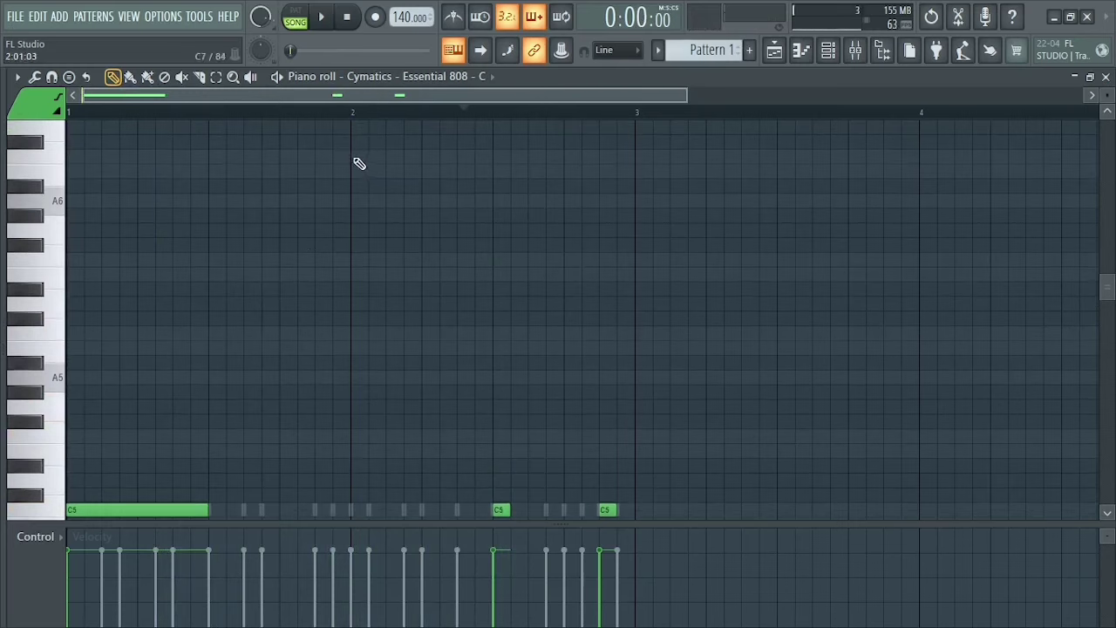
# - Set the piano roll's scale highlighting to root note D with the Minor Natural (Aeolian) scale
pyautogui.click(22, 85)
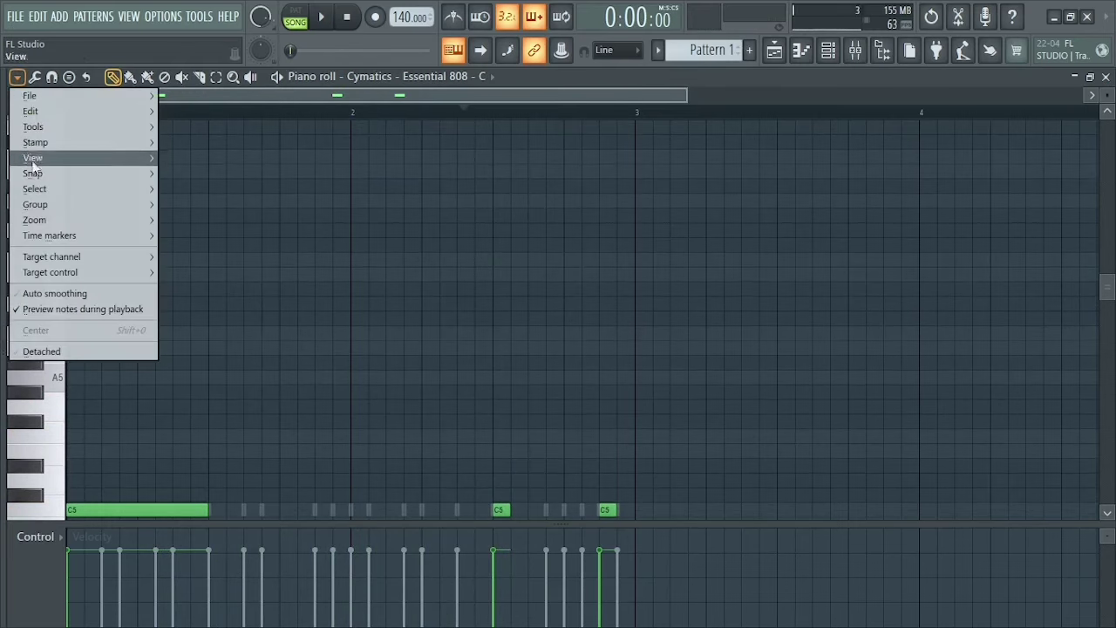
pyautogui.moveTo(149, 163)
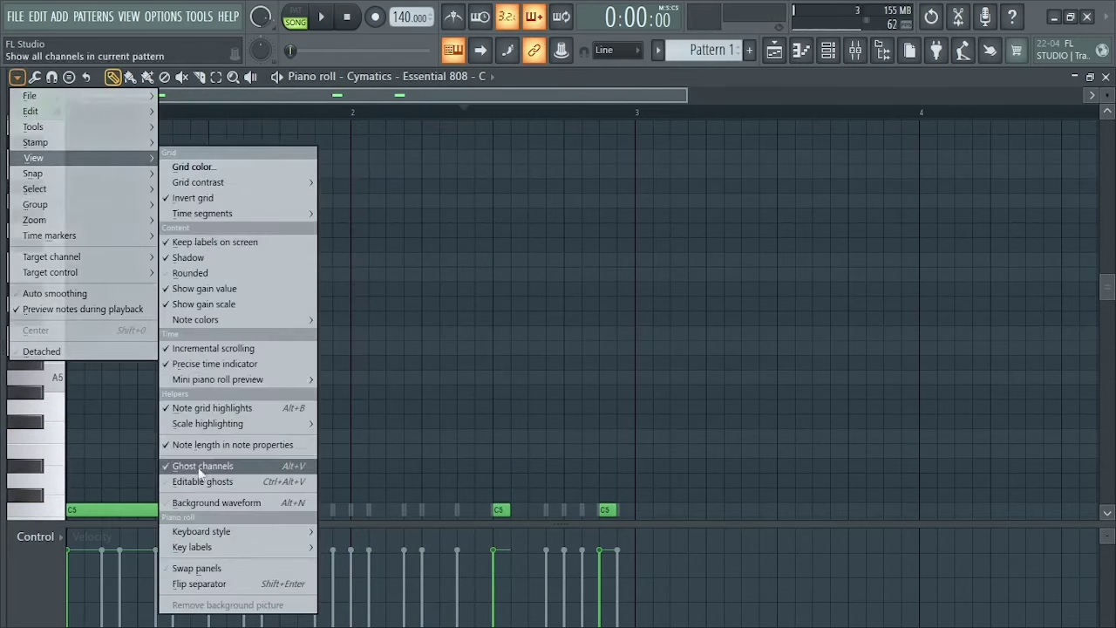
pyautogui.moveTo(237, 426)
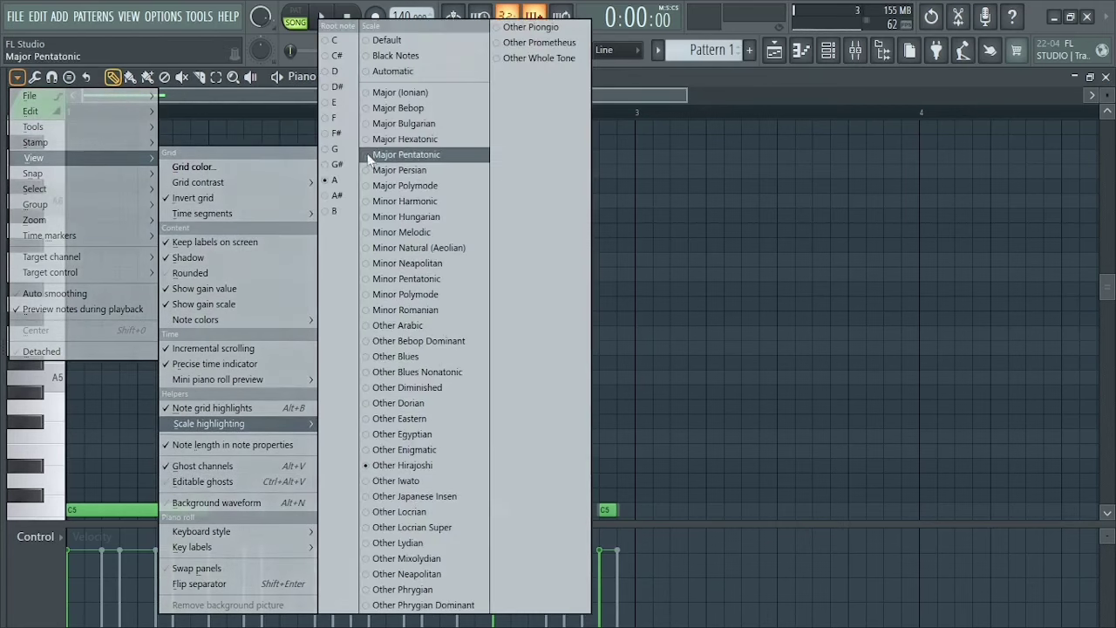
pyautogui.click(331, 75)
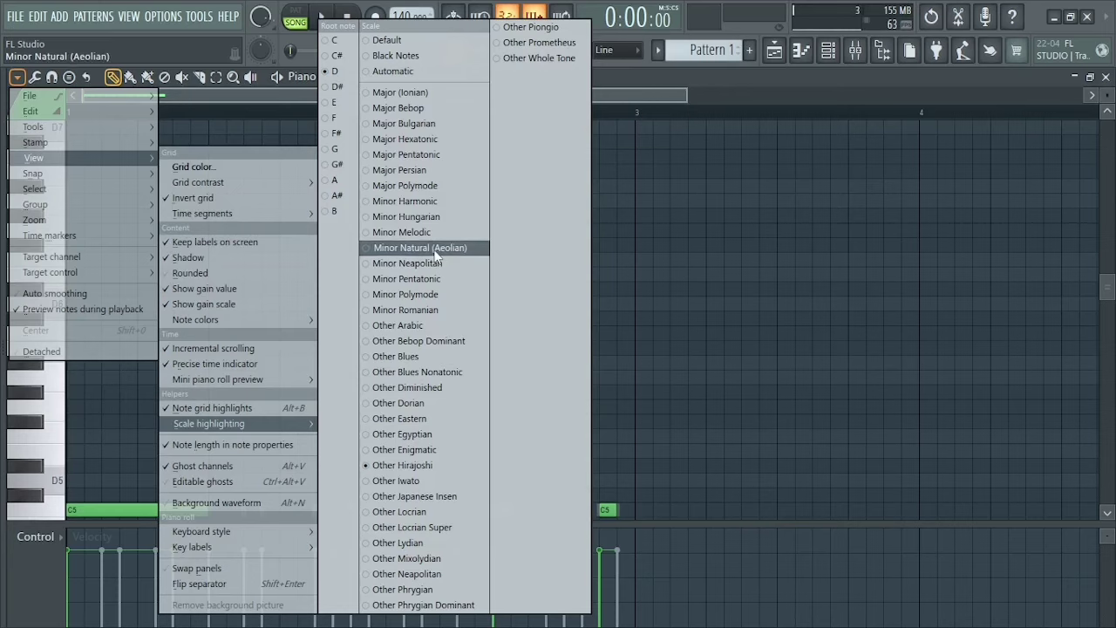
pyautogui.click(435, 253)
# - Transpose all three 808 notes from C5 to D5 and preview the pattern
pyautogui.scroll(-3, 219, 354)
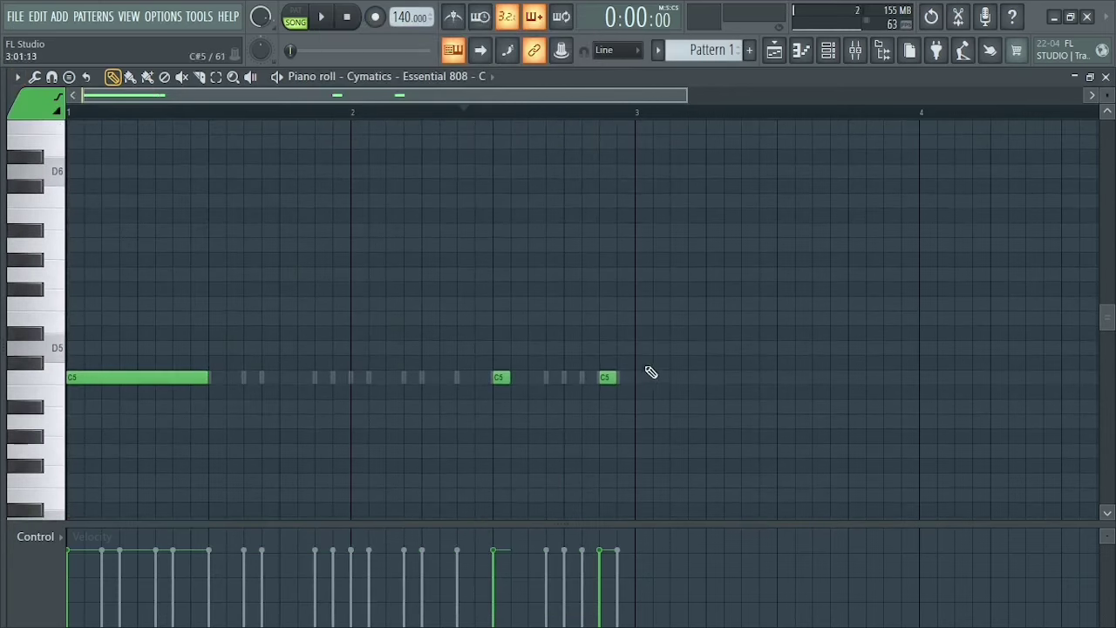
pyautogui.moveTo(635, 357); pyautogui.dragTo(139, 348)
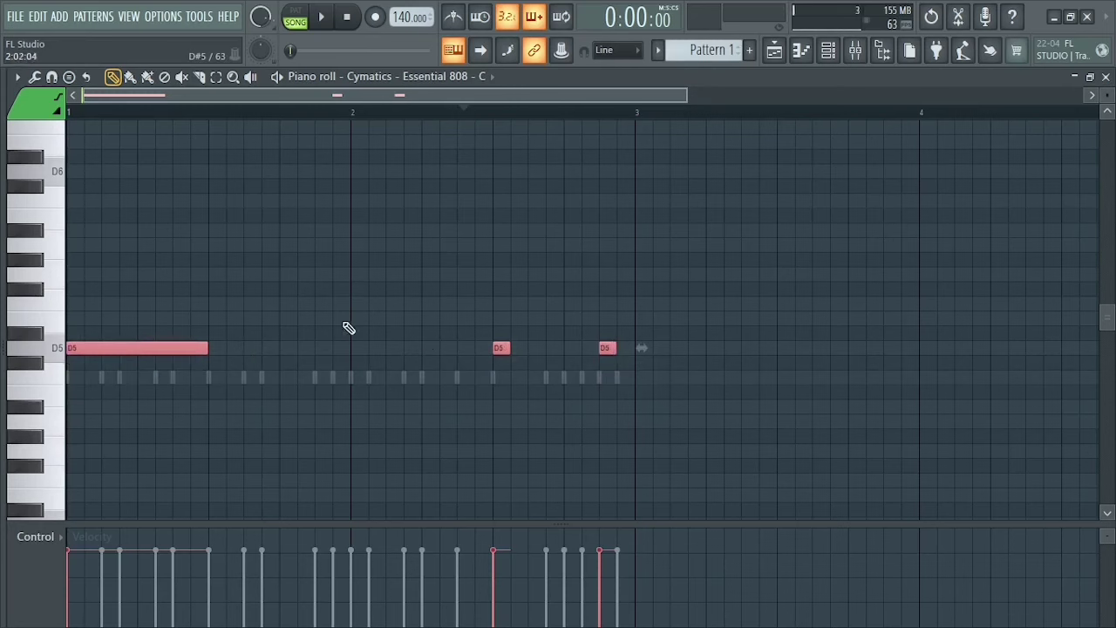
pyautogui.scroll(2, 366, 332)
pyautogui.press('space')
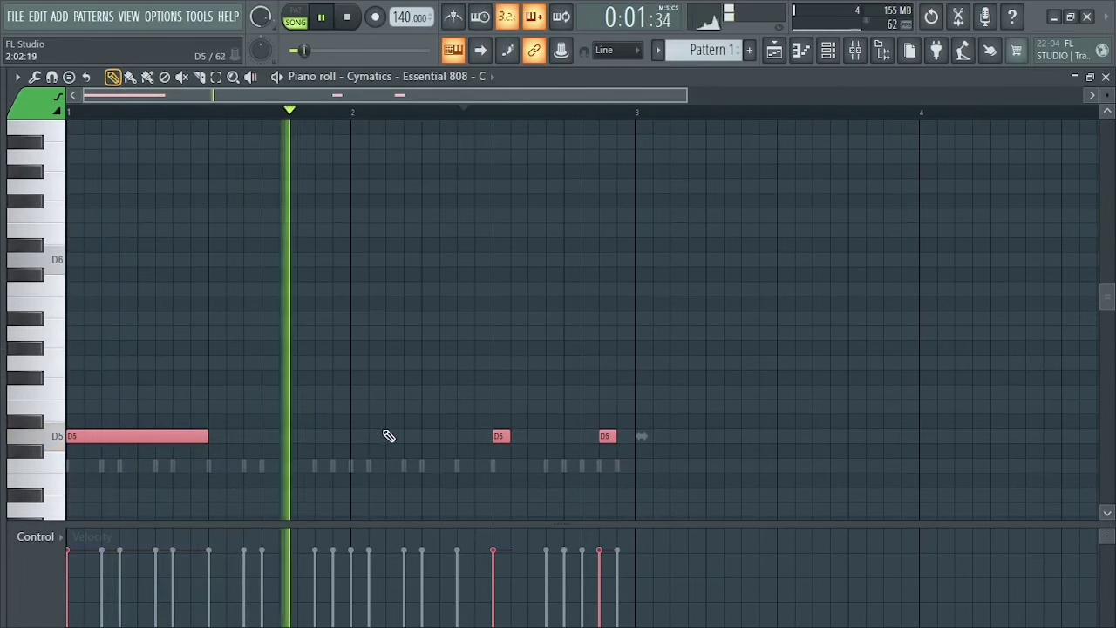
pyautogui.scroll(2, 388, 436)
pyautogui.press('space')
# - Add a one-step C7 note to the 808 at the start of bar 2 and play the pattern
pyautogui.scroll(-3, 366, 196)
pyautogui.scroll(2, 368, 190)
pyautogui.click(357, 159)
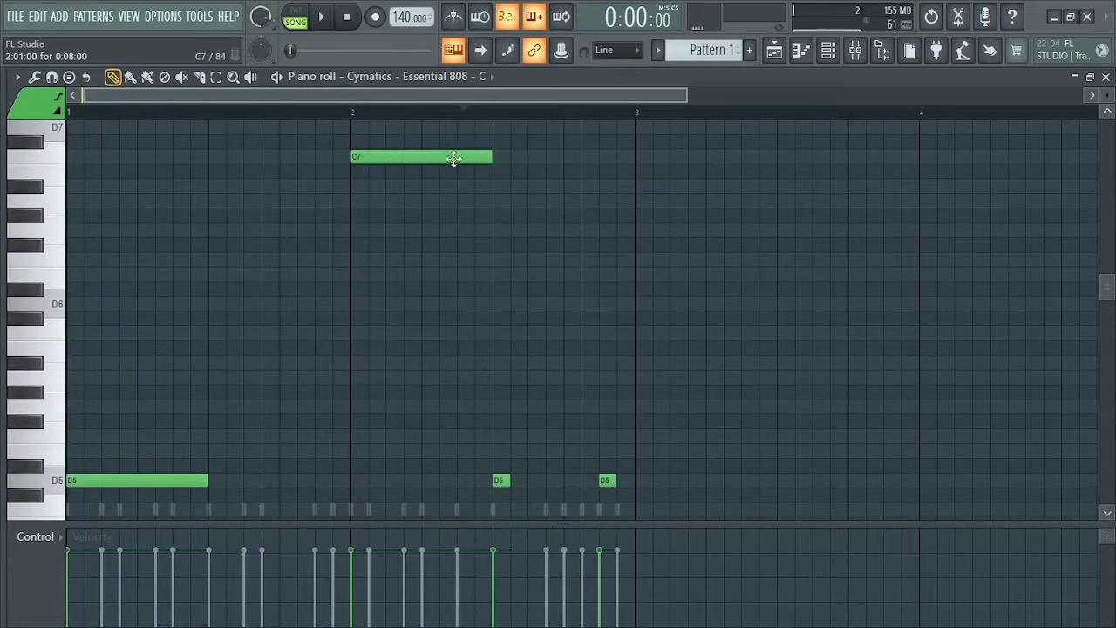
pyautogui.moveTo(489, 158); pyautogui.dragTo(373, 158)
pyautogui.press('space')
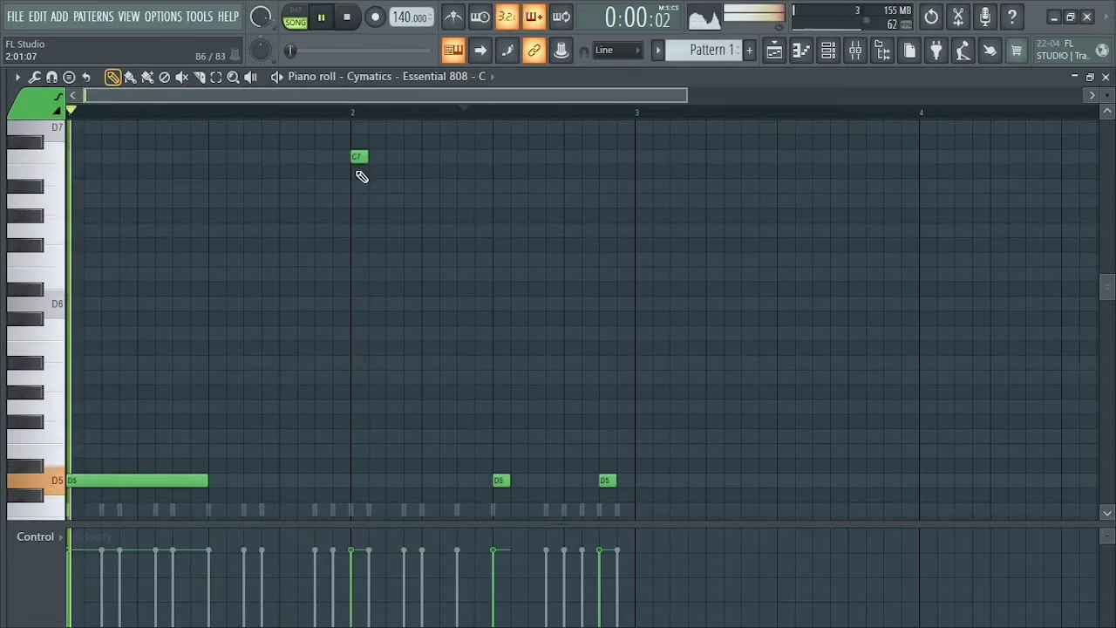